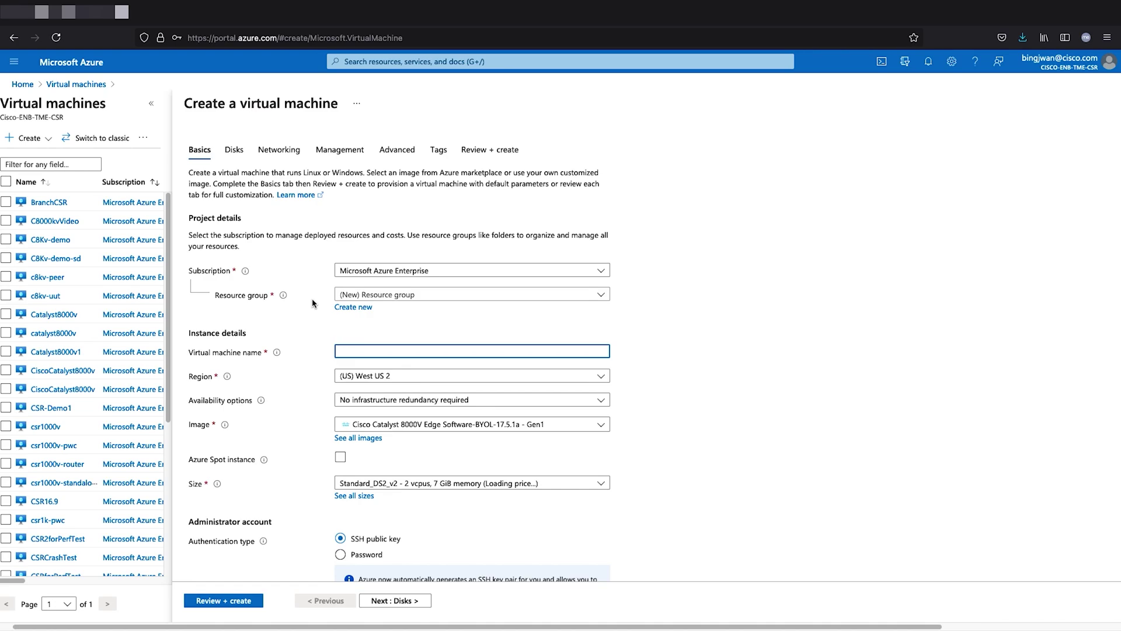
Create a new resource group named Catalyst8kv and name the virtual machine Catalyst8000v
{"action": "left_click", "coordinate": [354, 308]}
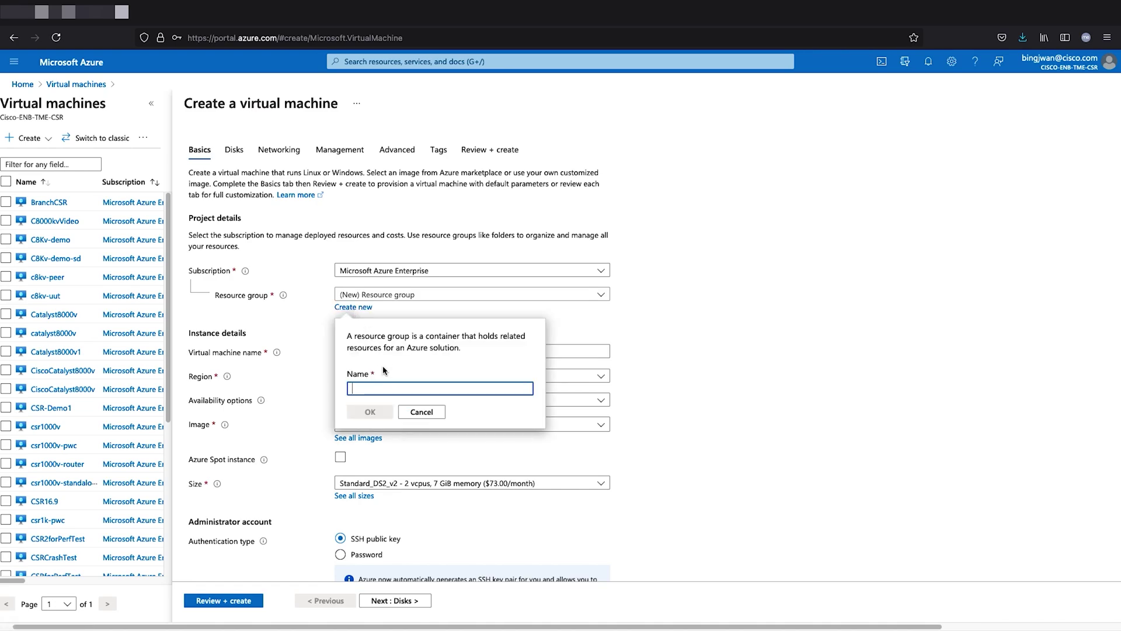
{"action": "type", "text": "Catal"}
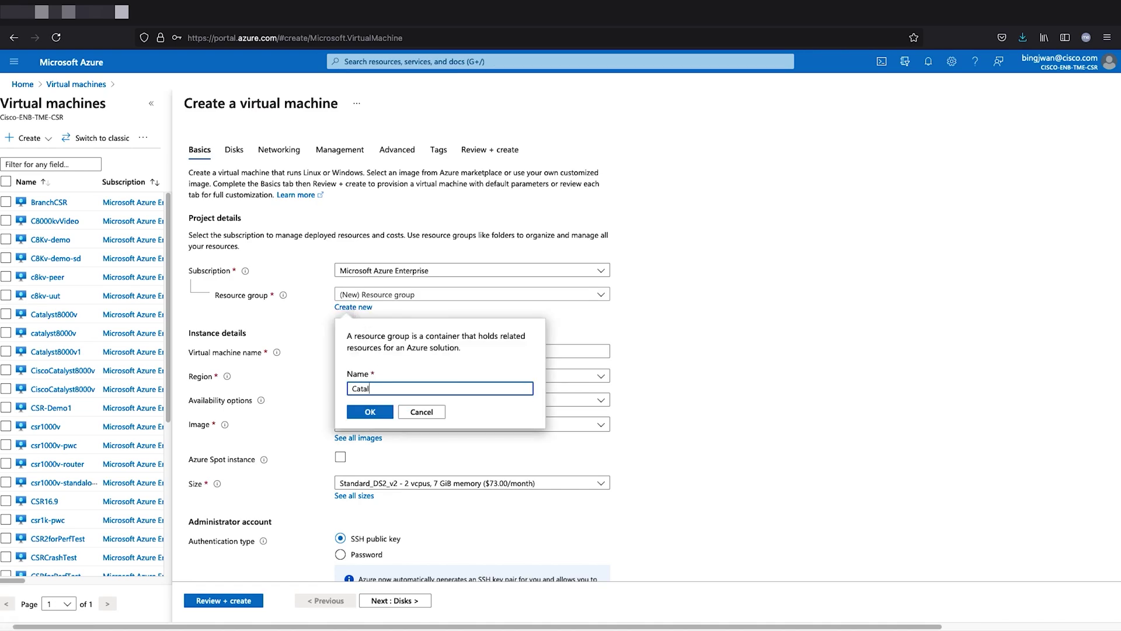
{"action": "type", "text": "yst8kv"}
{"action": "left_click", "coordinate": [380, 413]}
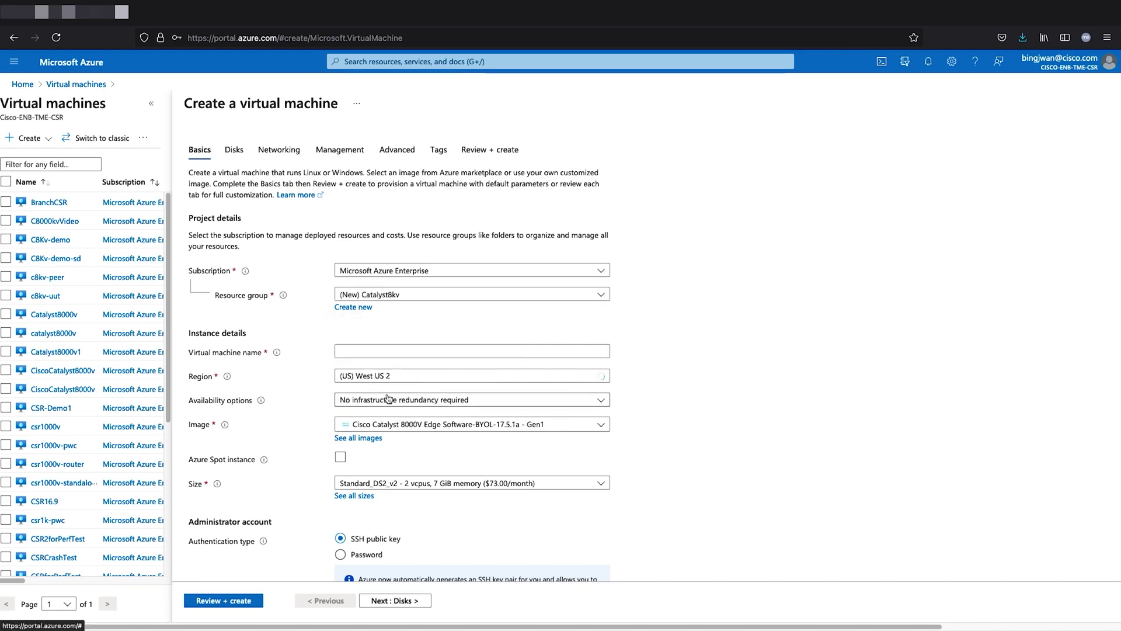
{"action": "left_click", "coordinate": [395, 354]}
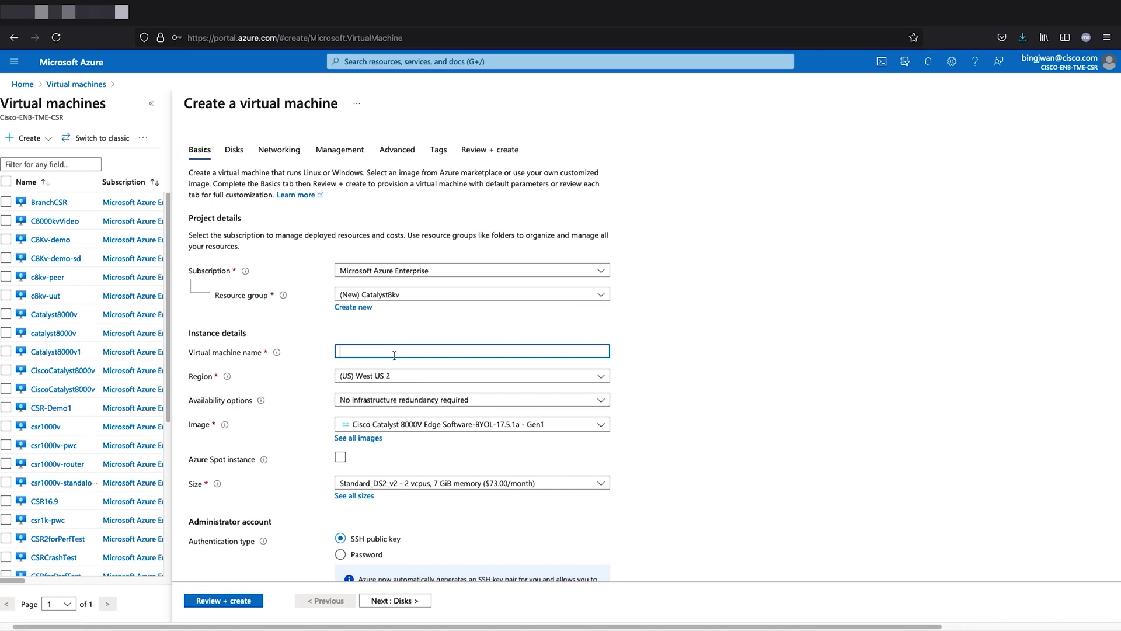
{"action": "type", "text": "Catalyst8000v"}
Search the Marketplace images for Catalyst 8000v and select Cisco Catalyst 8000V Edge Software-BYOL-17.5.1a - Gen1
{"action": "scroll", "coordinate": [300, 377], "scroll_direction": "down", "scroll_amount": 2}
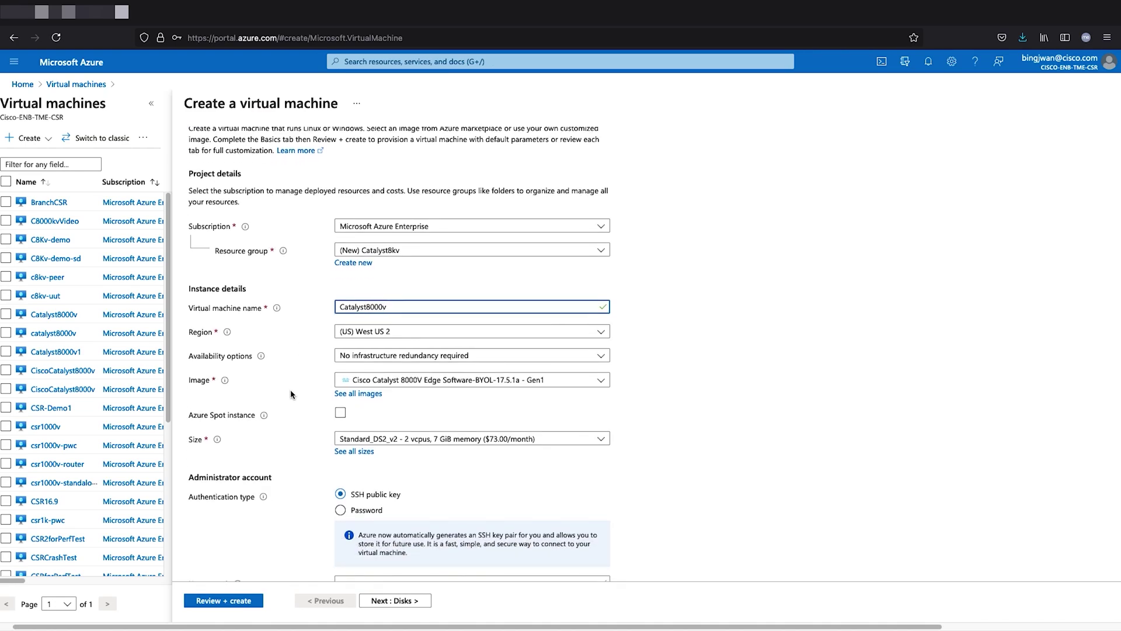
{"action": "left_click", "coordinate": [340, 393]}
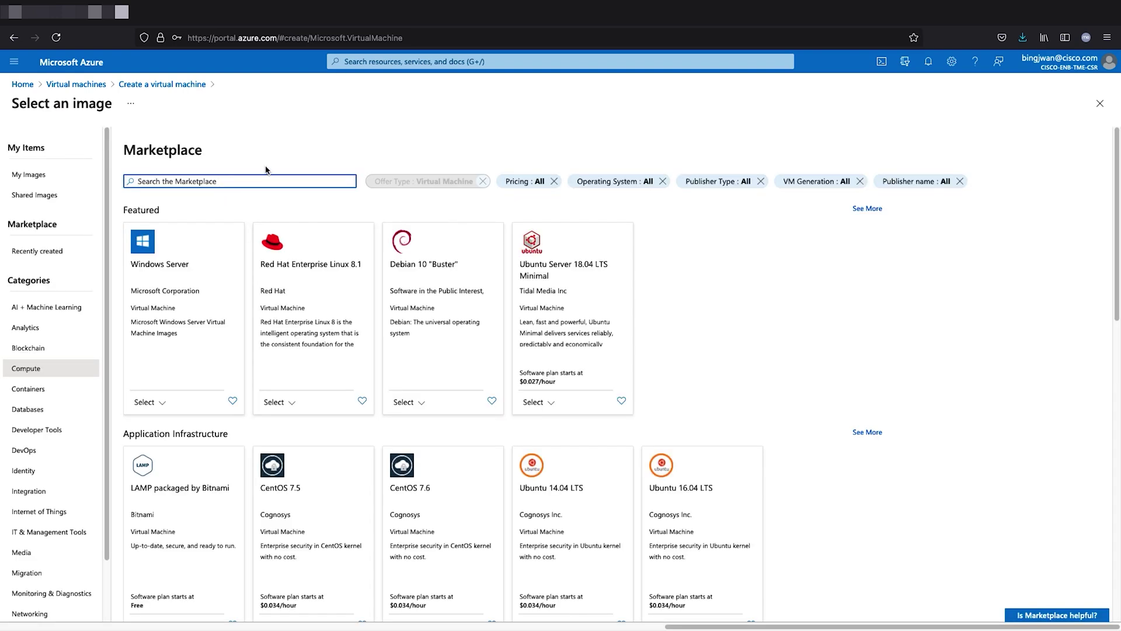
{"action": "type", "text": "Catalyst 8000v"}
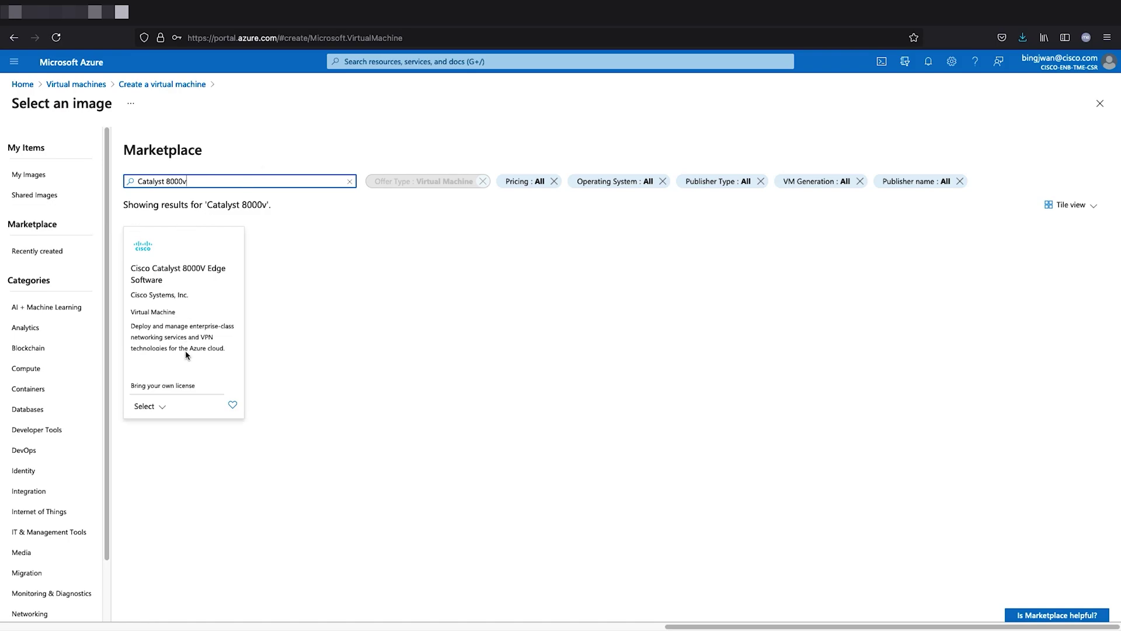
{"action": "left_click", "coordinate": [159, 405]}
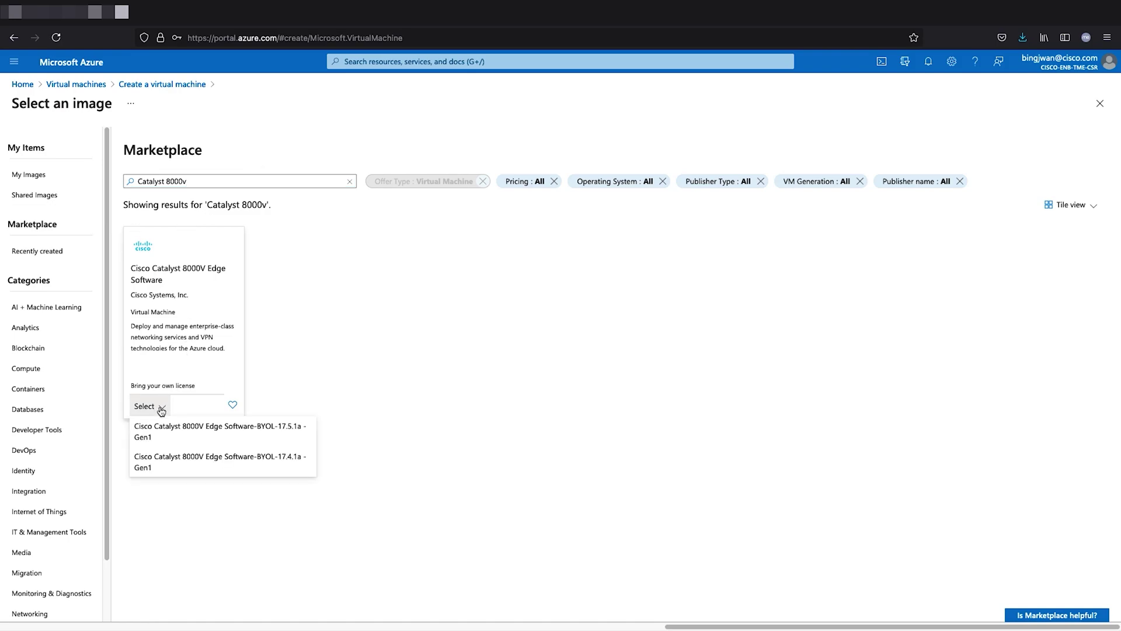
{"action": "left_click", "coordinate": [186, 437]}
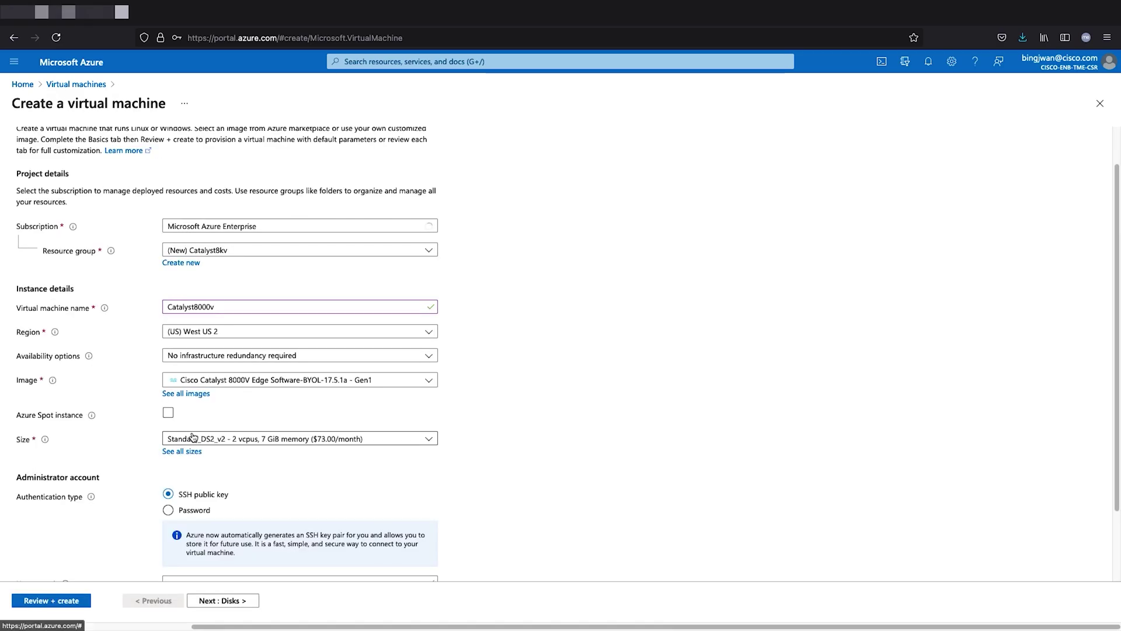
Set the administrator account to password authentication, then enter the administrator username, the password and its confirmation
{"action": "scroll", "coordinate": [348, 401], "scroll_direction": "down", "scroll_amount": 1}
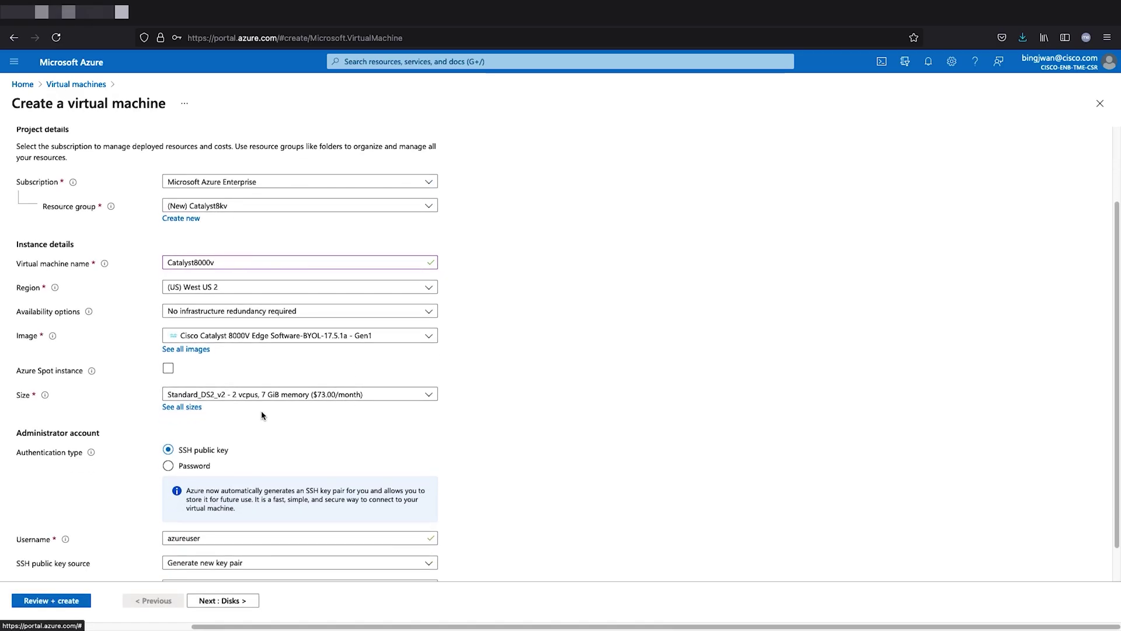
{"action": "scroll", "coordinate": [262, 415], "scroll_direction": "down", "scroll_amount": 1}
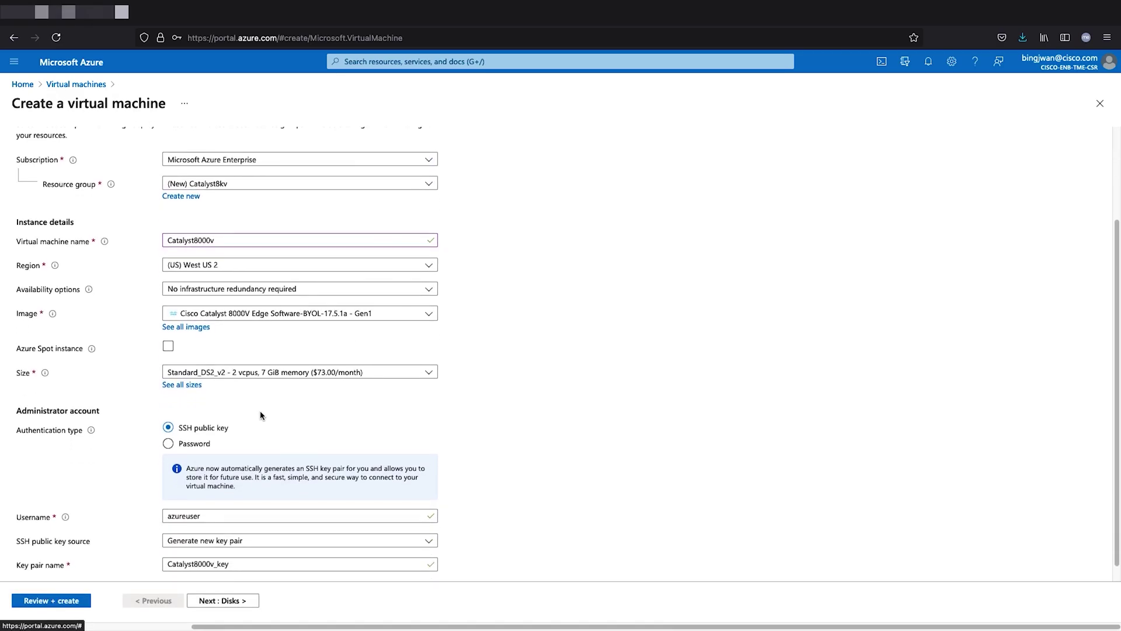
{"action": "scroll", "coordinate": [261, 415], "scroll_direction": "down", "scroll_amount": 1}
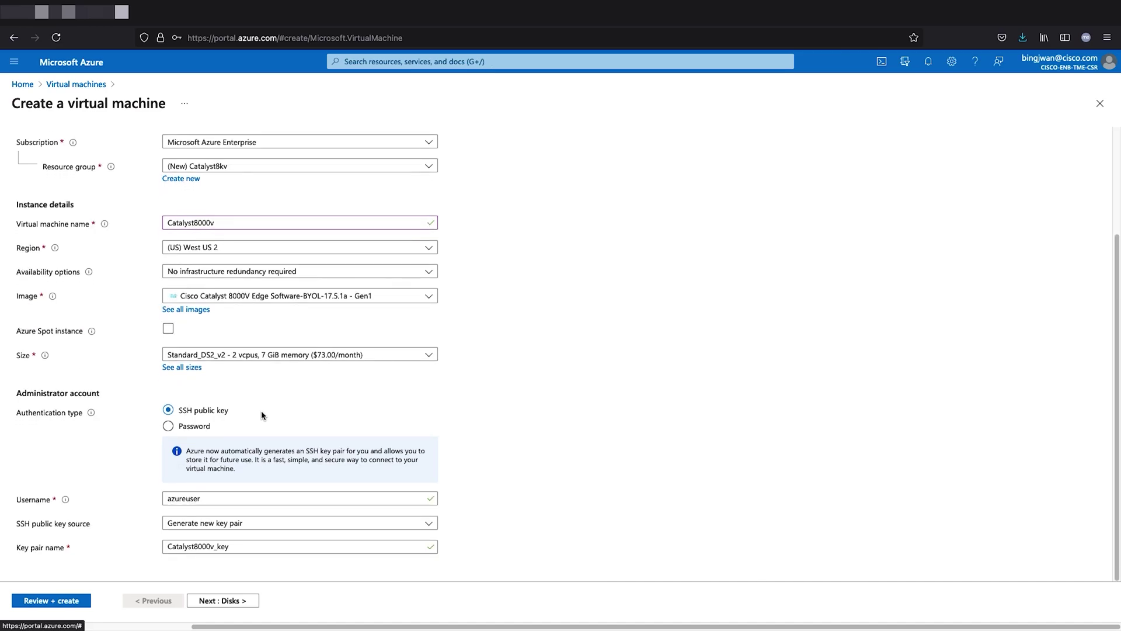
{"action": "left_click", "coordinate": [171, 428]}
{"action": "left_click", "coordinate": [187, 471]}
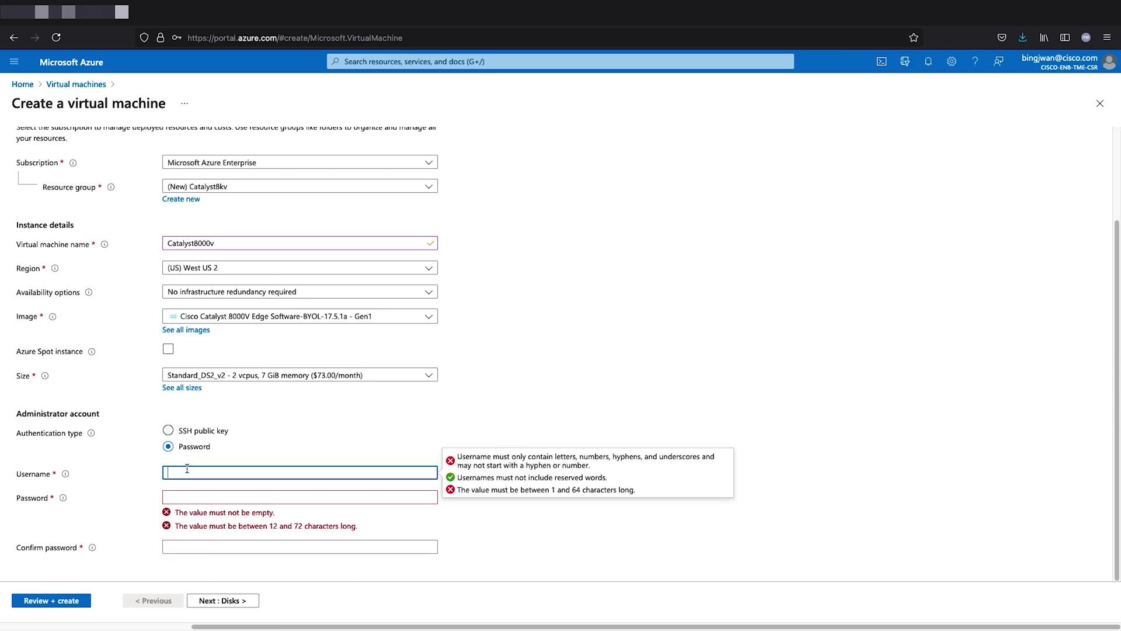
{"action": "type", "text": "bingjun"}
{"action": "key", "text": "Tab"}
{"action": "type", "text": "••••••••••••"}
{"action": "key", "text": "Tab"}
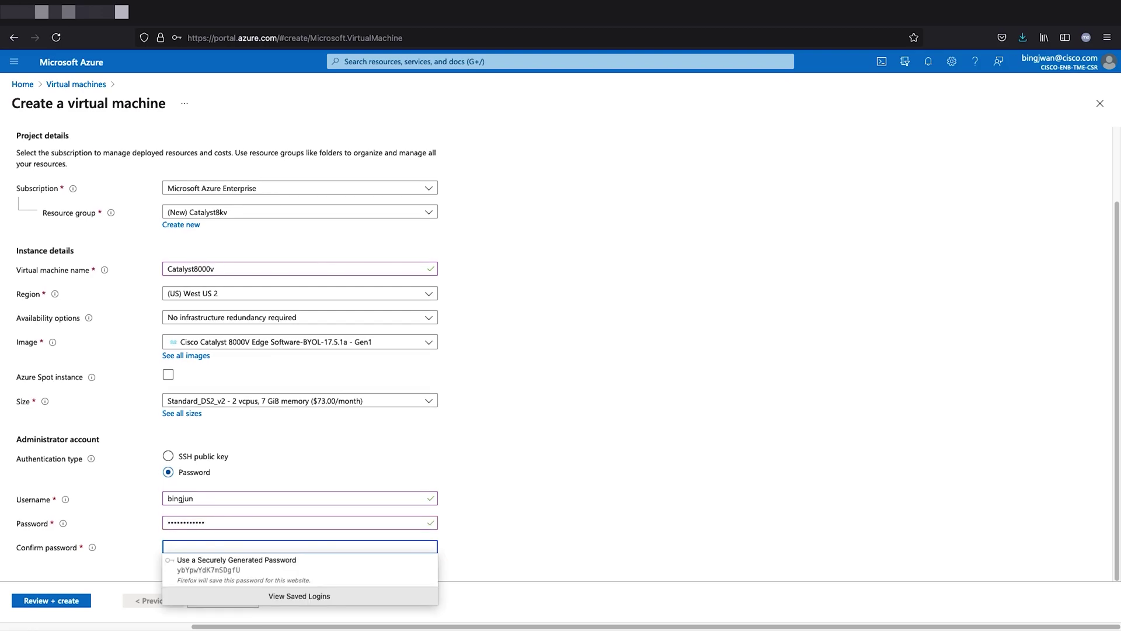
{"action": "type", "text": "••••••••••"}
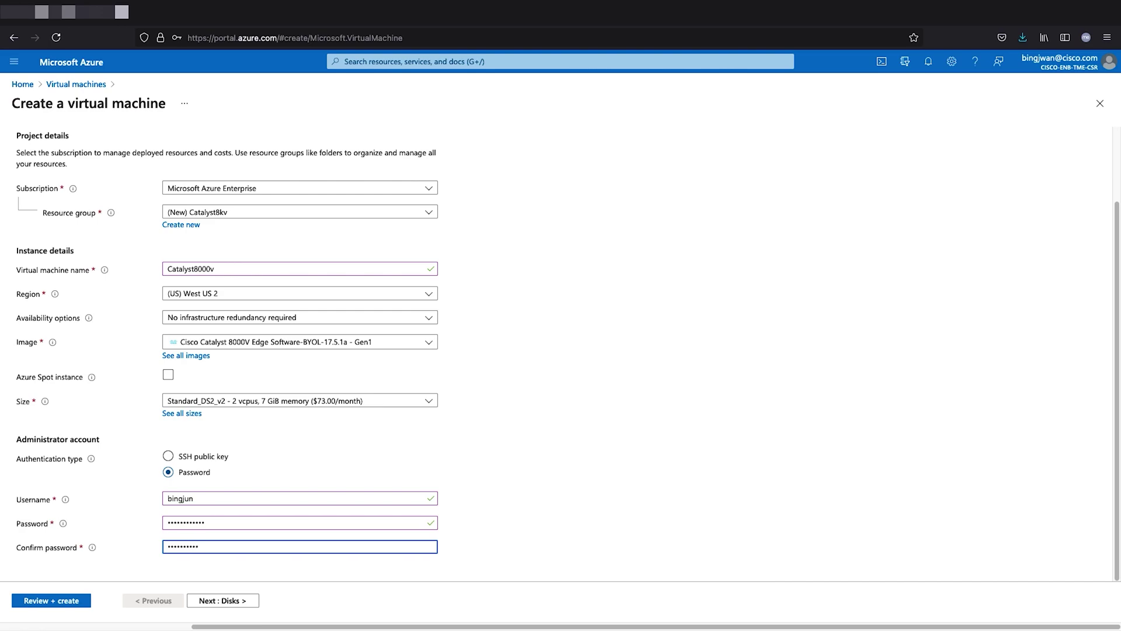
{"action": "type", "text": "•"}
Keep the default disk and networking settings, and enable boot diagnostics with a custom storage account
{"action": "left_click", "coordinate": [236, 602]}
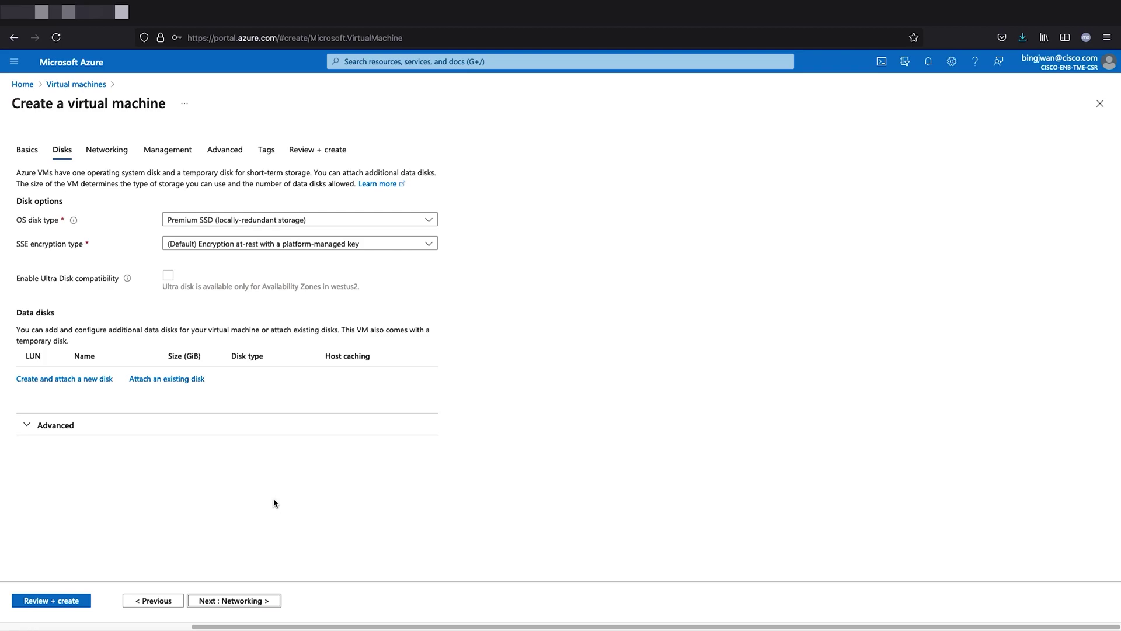
{"action": "left_click", "coordinate": [244, 602]}
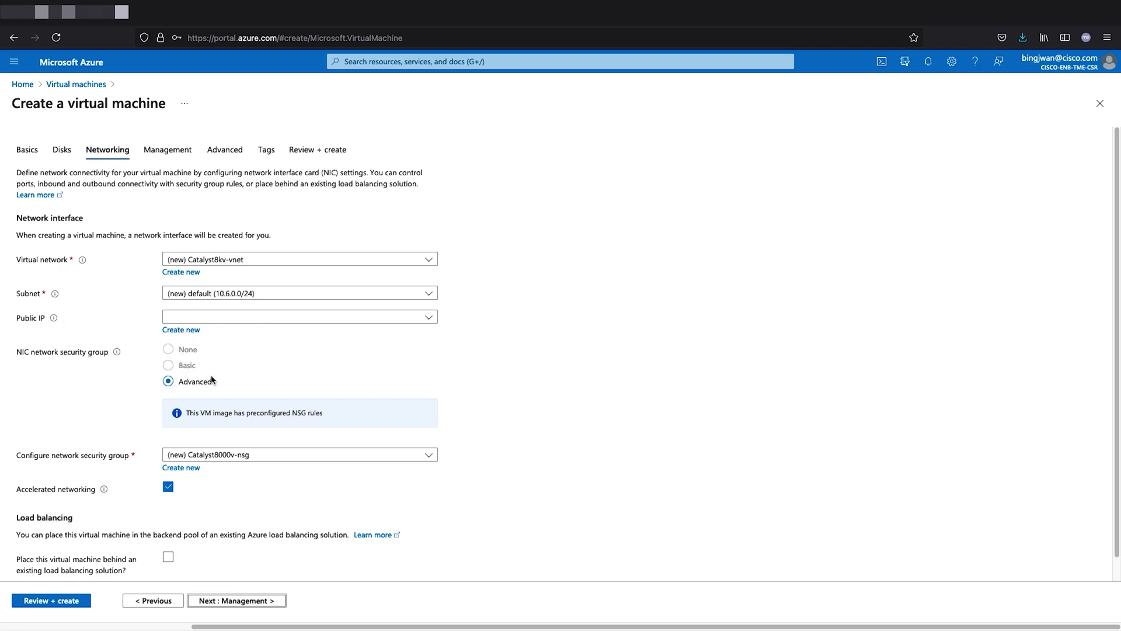
{"action": "scroll", "coordinate": [265, 374], "scroll_direction": "down", "scroll_amount": 1}
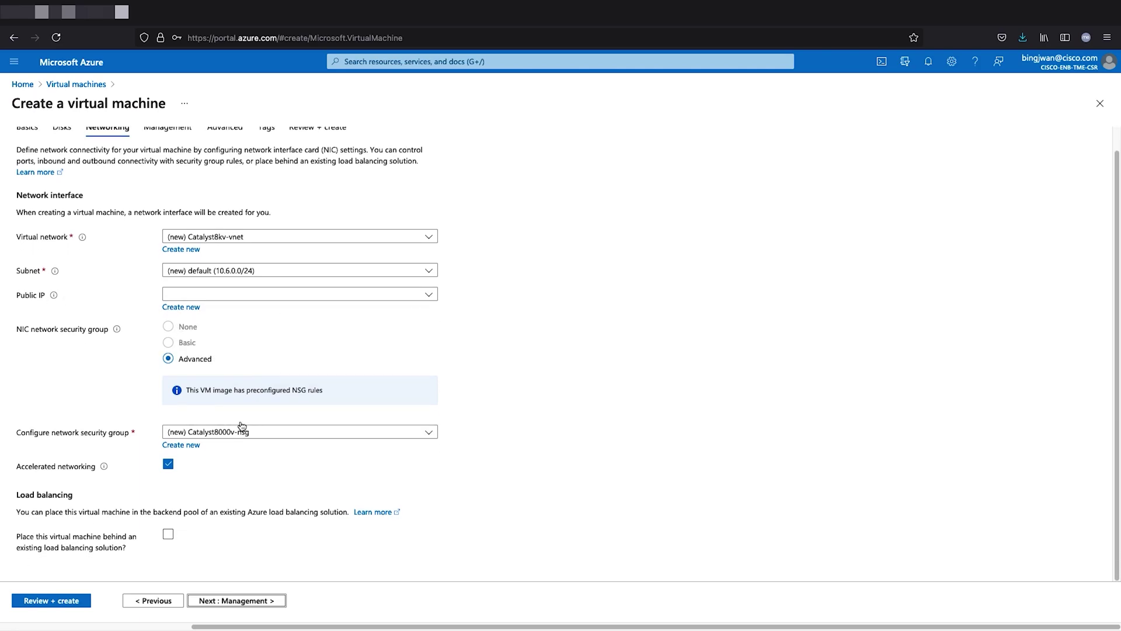
{"action": "left_click", "coordinate": [237, 594]}
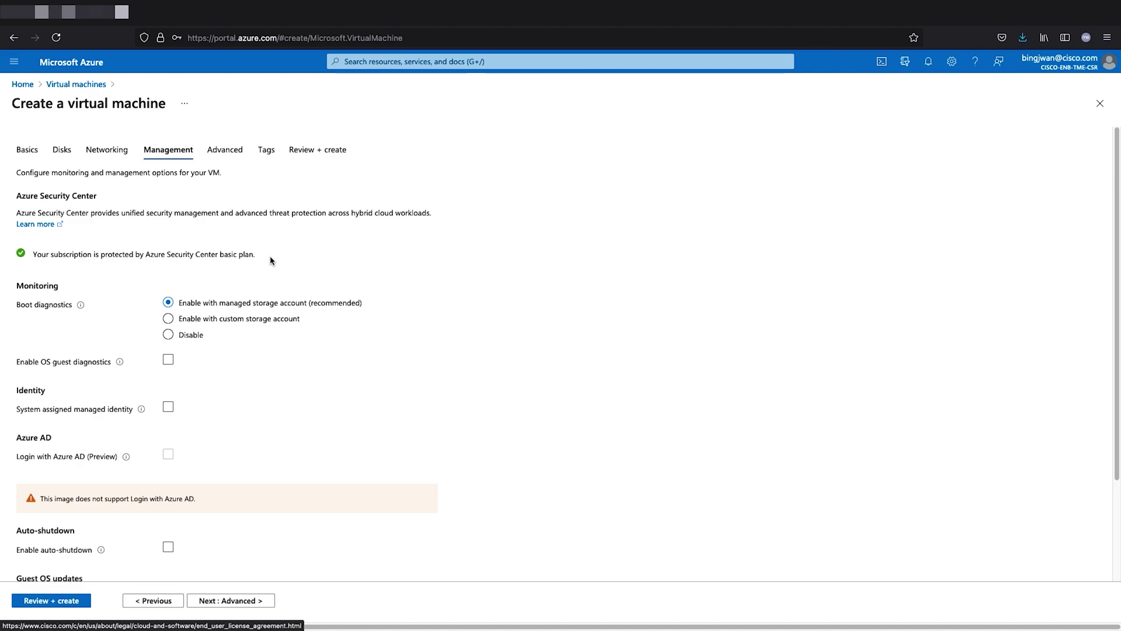
{"action": "left_click", "coordinate": [226, 319]}
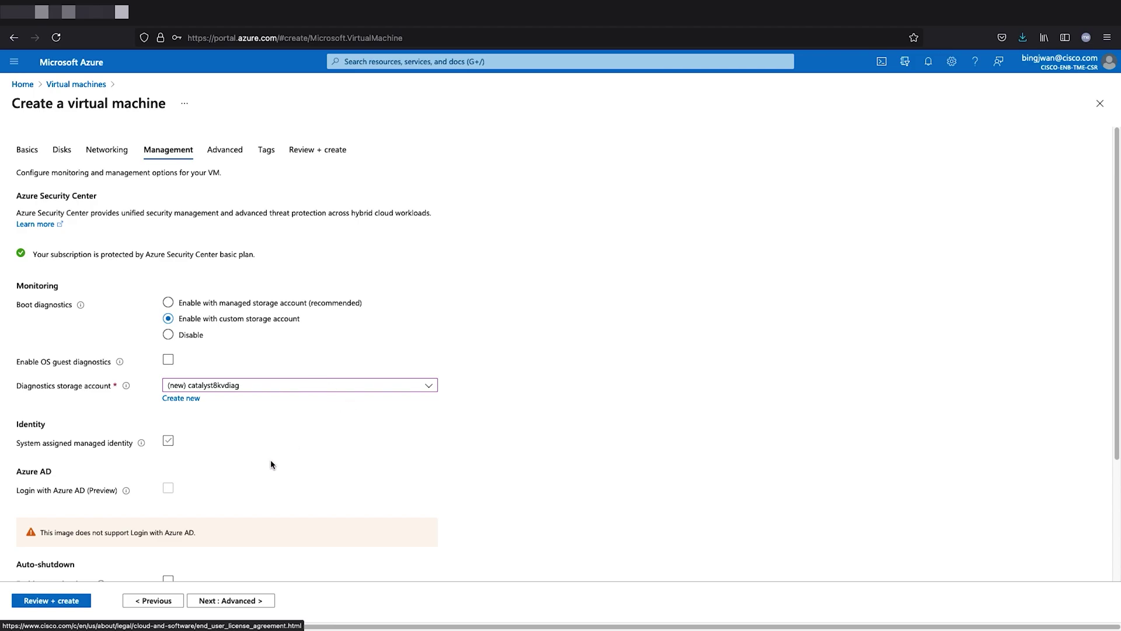
Keep the default advanced settings and tags, review the configuration summary, and create the virtual machine
{"action": "left_click", "coordinate": [240, 600]}
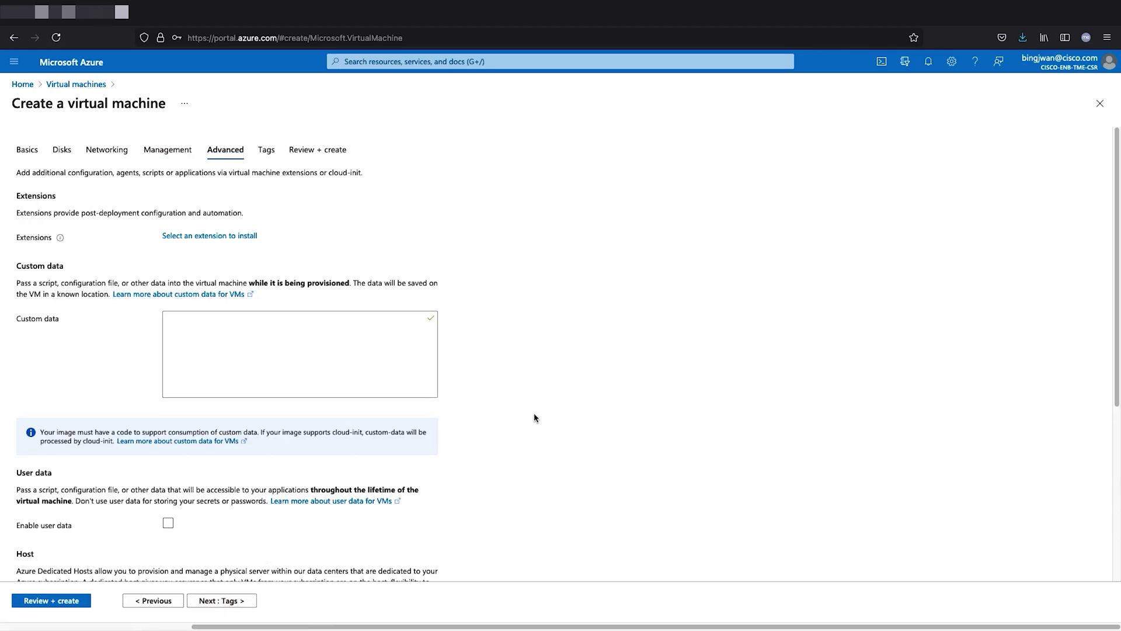
{"action": "scroll", "coordinate": [533, 418], "scroll_direction": "down", "scroll_amount": 5}
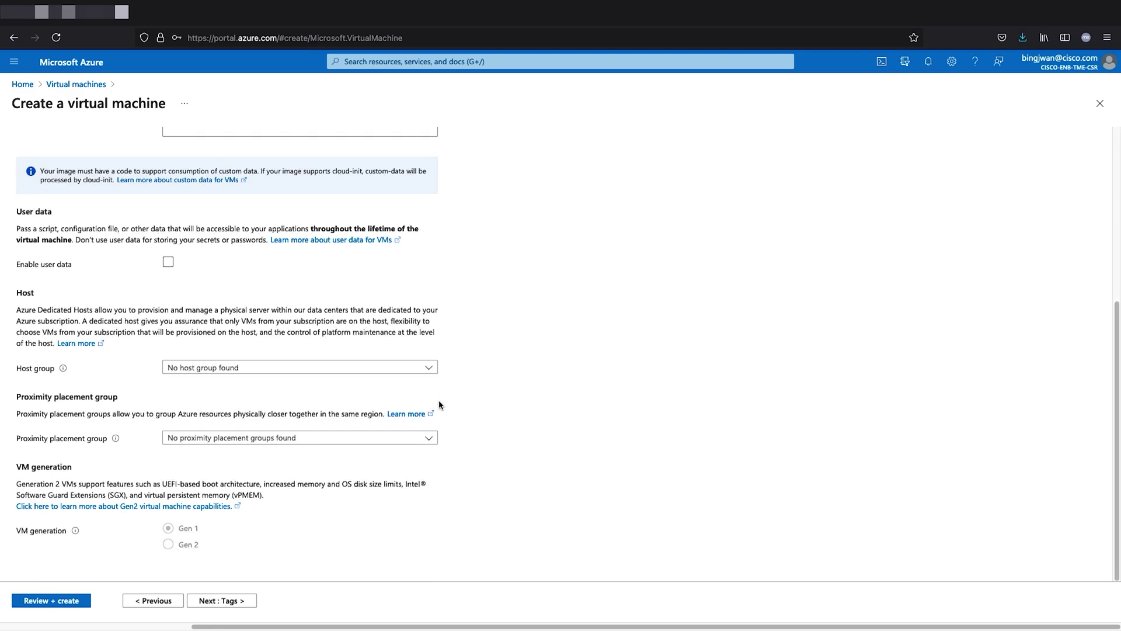
{"action": "left_click", "coordinate": [222, 602]}
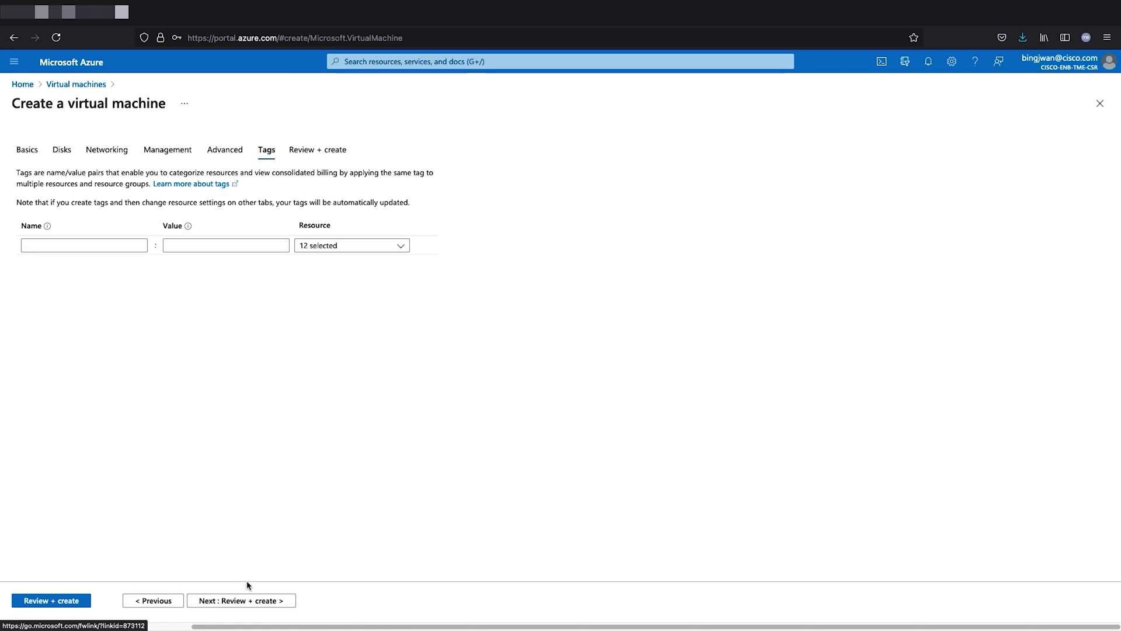
{"action": "left_click", "coordinate": [245, 603]}
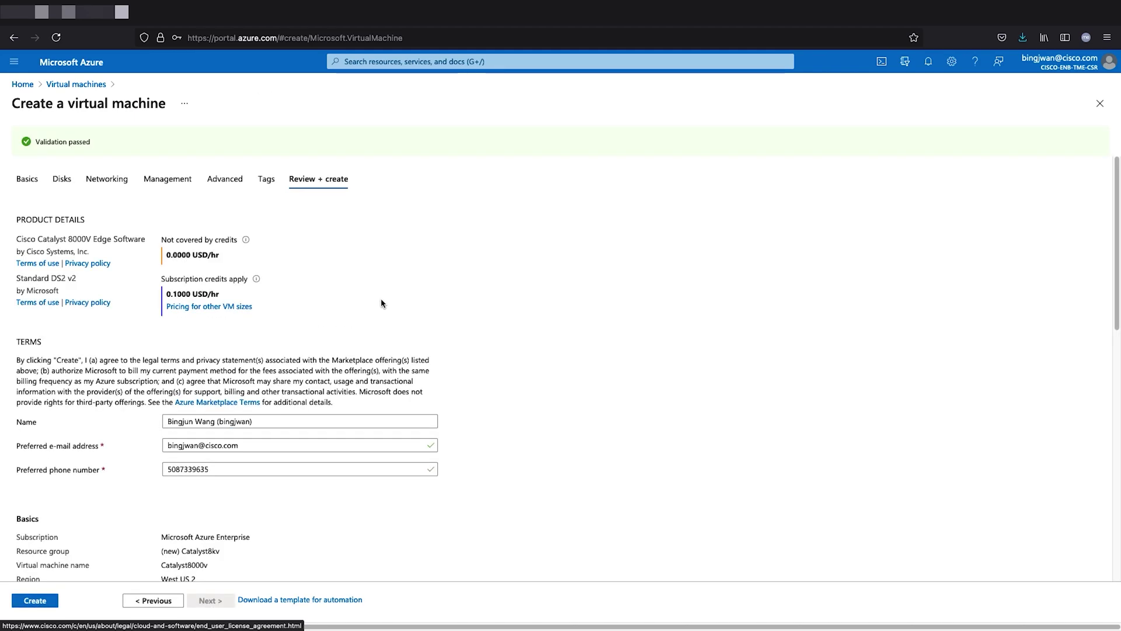
{"action": "scroll", "coordinate": [383, 302], "scroll_direction": "down", "scroll_amount": 7}
{"action": "scroll", "coordinate": [382, 303], "scroll_direction": "down", "scroll_amount": 3}
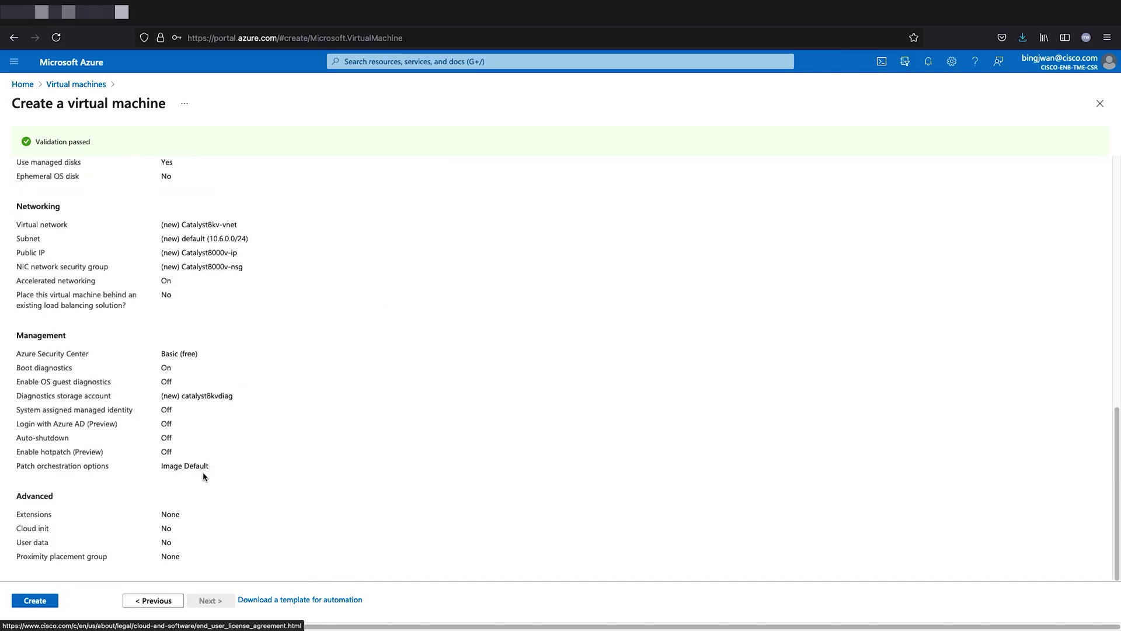
{"action": "left_click", "coordinate": [44, 602]}
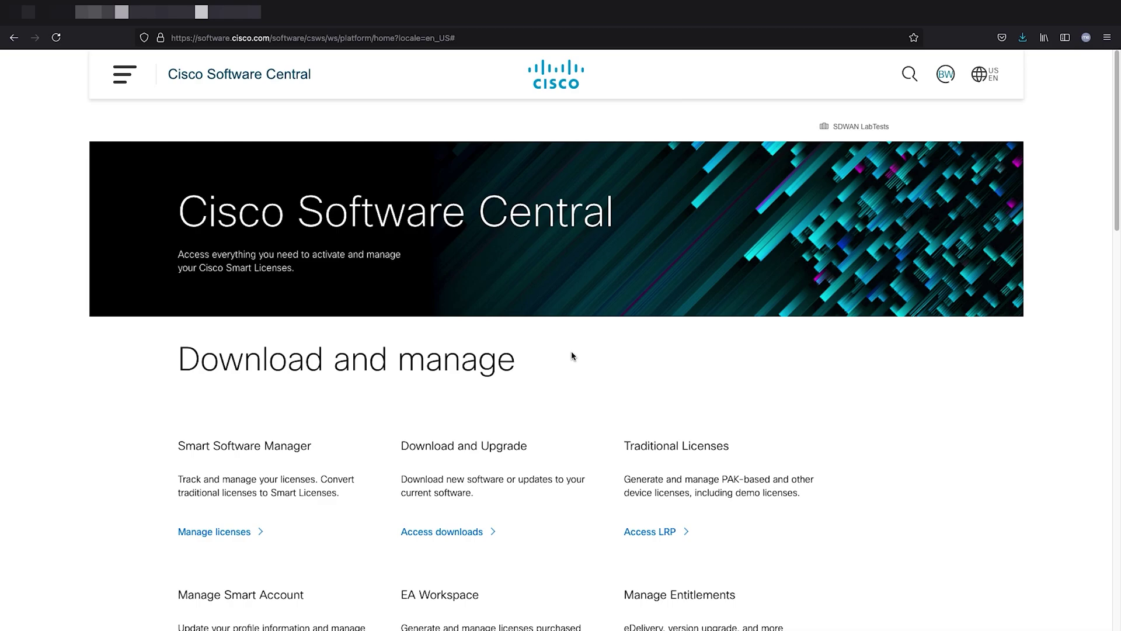
On Cisco Software Central, open device management for Network Plug and Play in the customer section
{"action": "scroll", "coordinate": [572, 356], "scroll_direction": "down", "scroll_amount": 15}
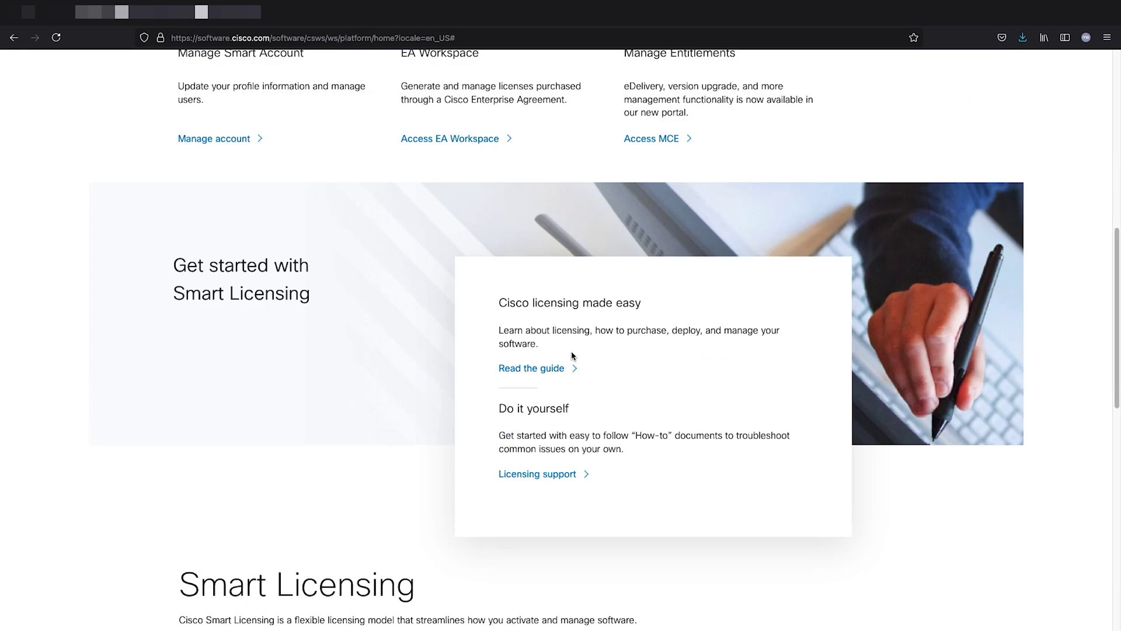
{"action": "scroll", "coordinate": [572, 356], "scroll_direction": "down", "scroll_amount": 2}
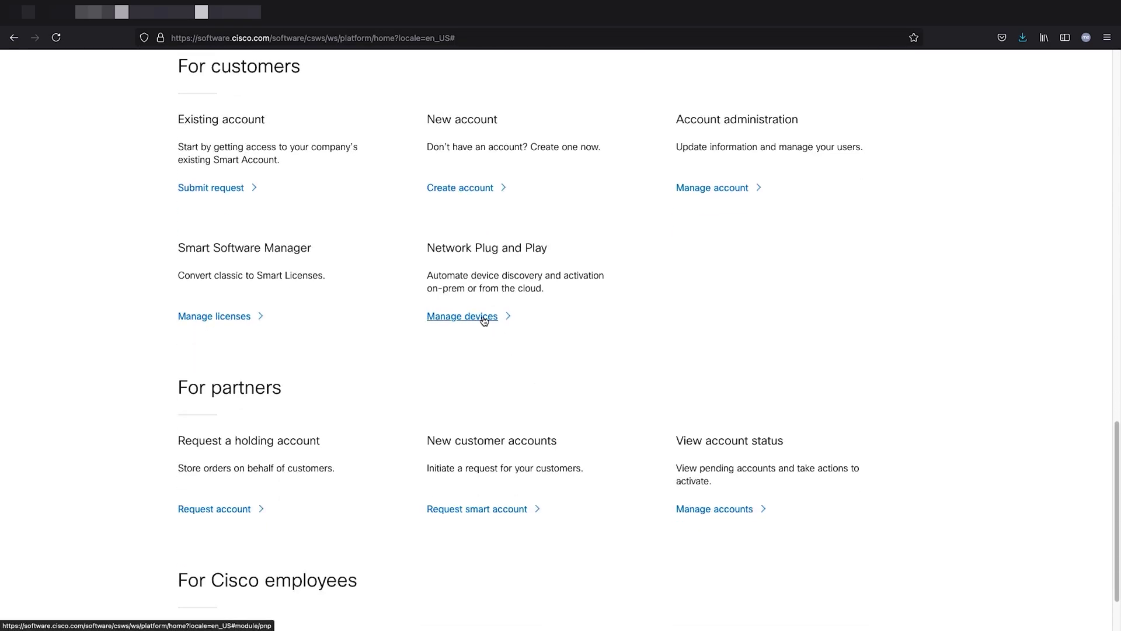
{"action": "left_click", "coordinate": [482, 316]}
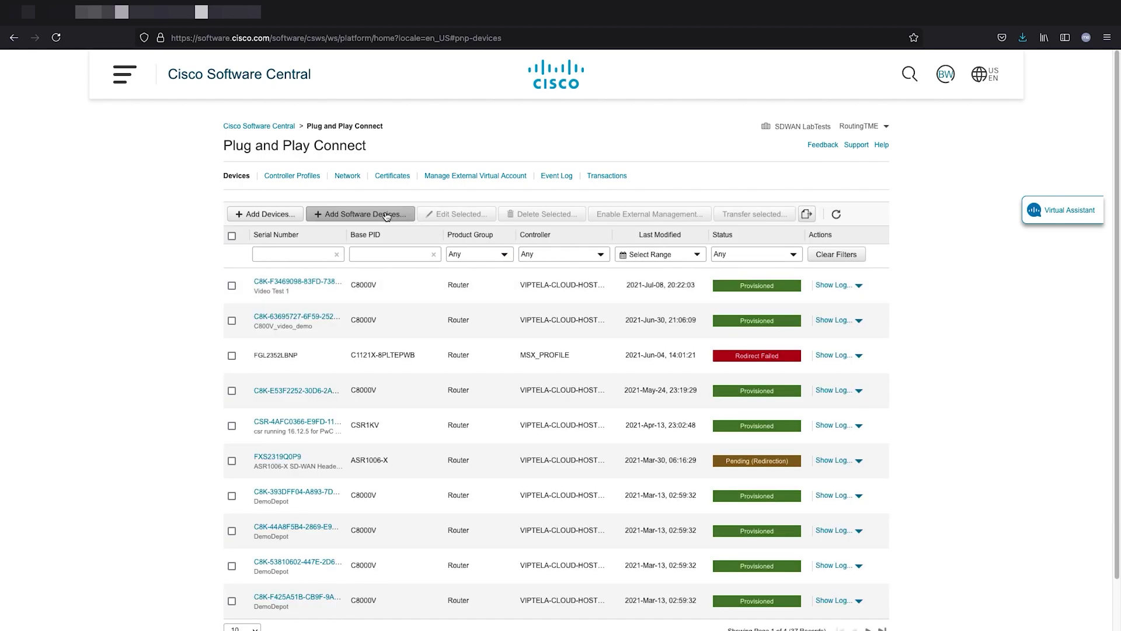
Add a software device with base PID C8000V, quantity 1 and description C8kv_demo, without a controller profile
{"action": "left_click", "coordinate": [386, 216]}
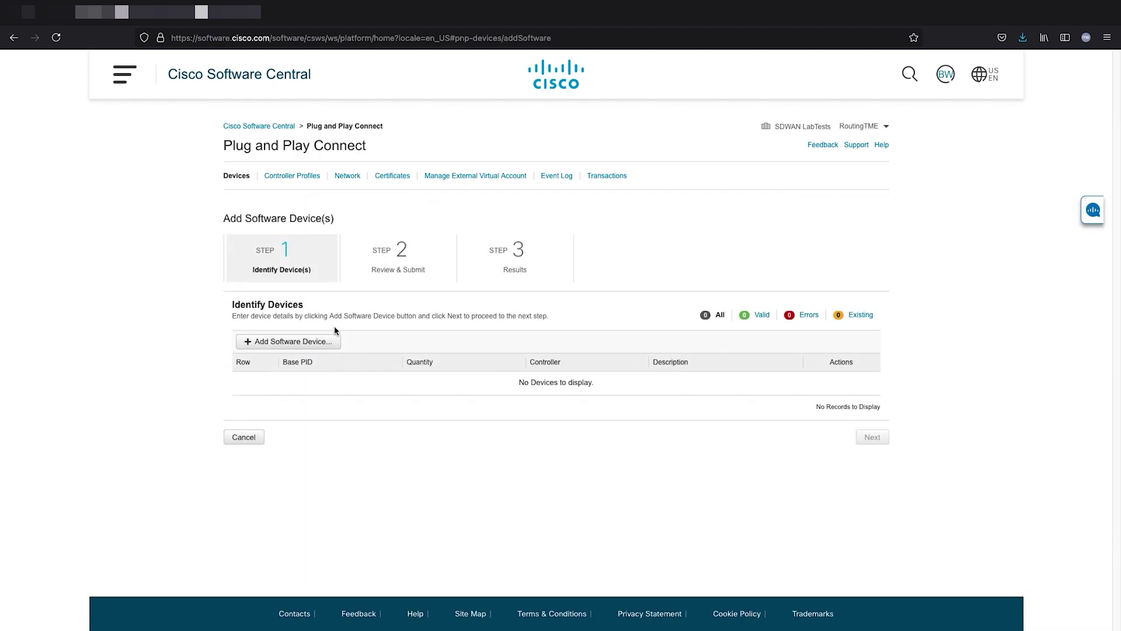
{"action": "left_click", "coordinate": [330, 341]}
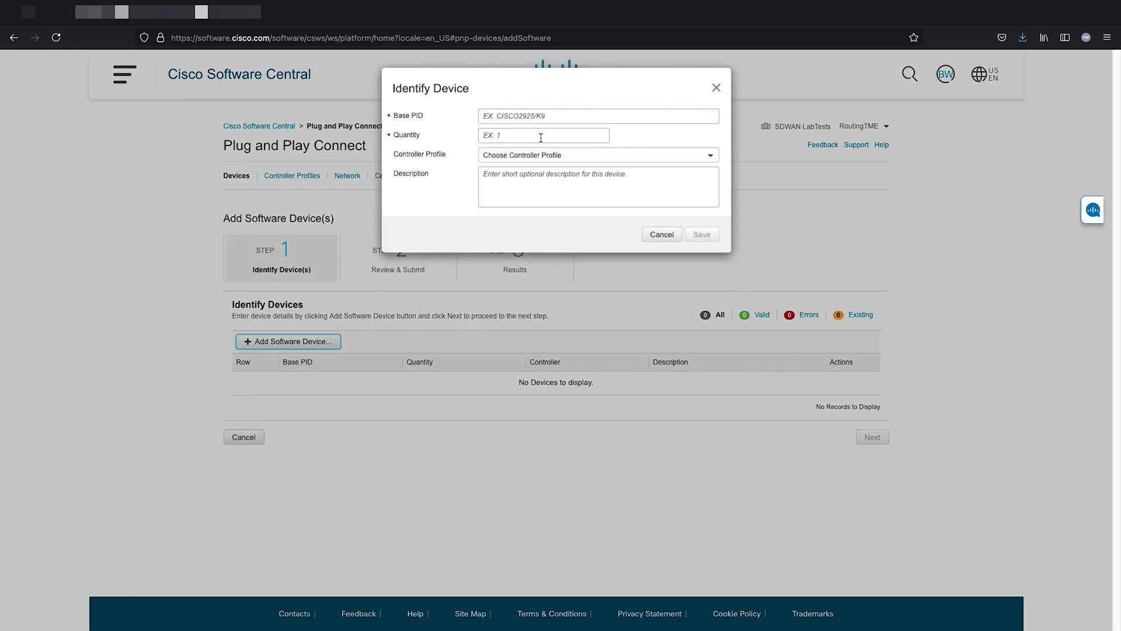
{"action": "left_click", "coordinate": [544, 116]}
{"action": "type", "text": "C8000V"}
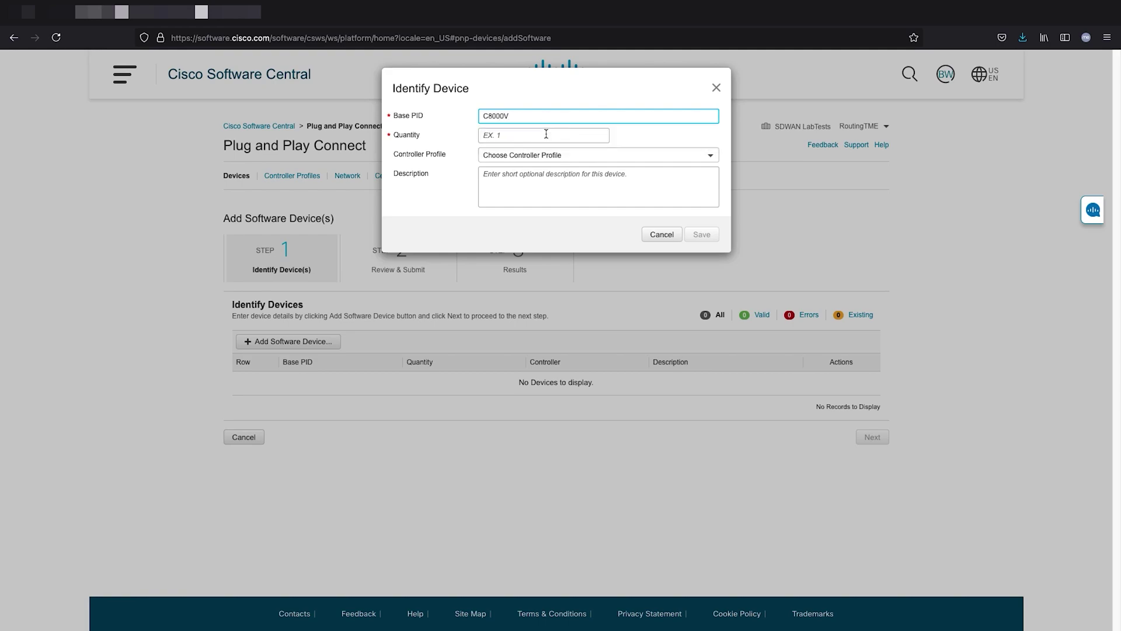
{"action": "left_click", "coordinate": [547, 135]}
{"action": "type", "text": "1"}
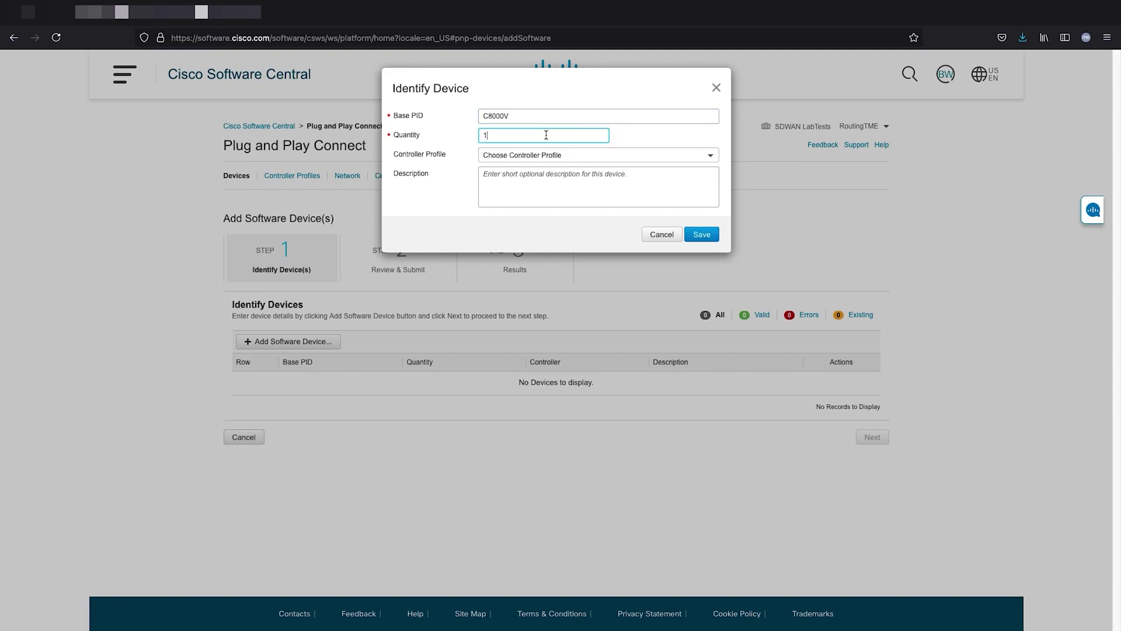
{"action": "left_click", "coordinate": [544, 181]}
{"action": "type", "text": "C8kv_demo"}
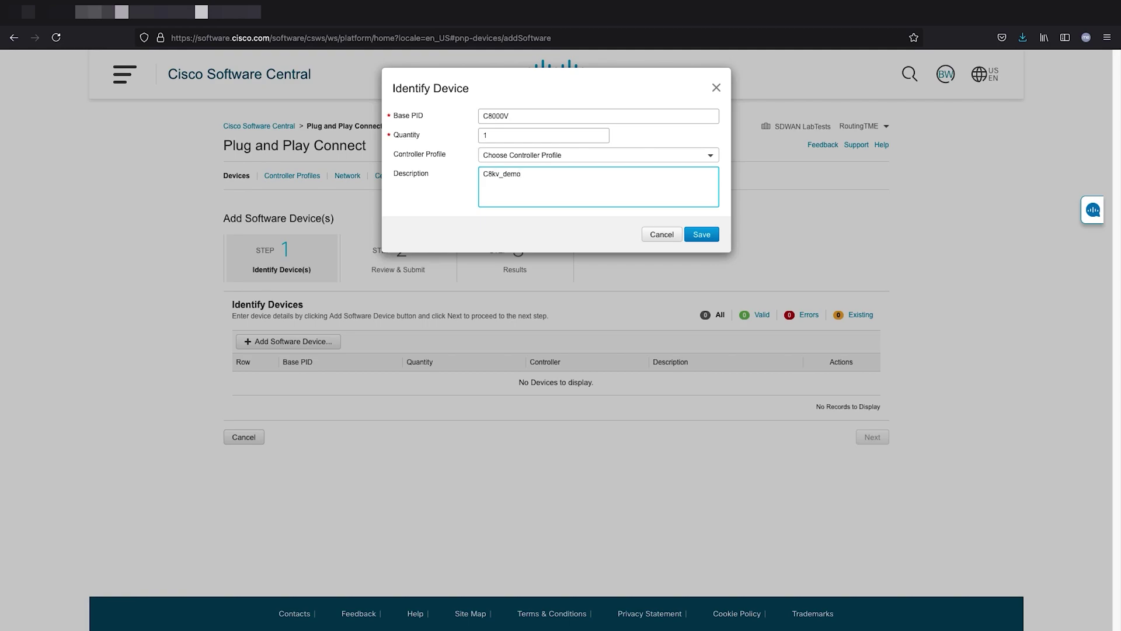
{"action": "left_click", "coordinate": [691, 232]}
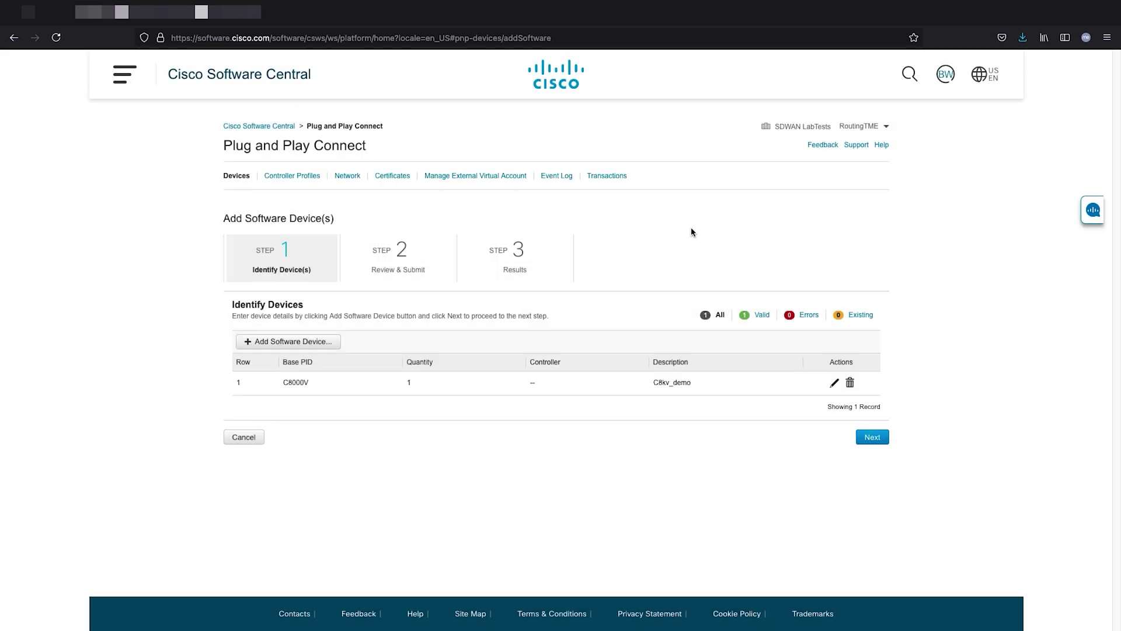
Review and submit the C8000V software device request, and finish the add-device wizard
{"action": "left_click", "coordinate": [880, 442]}
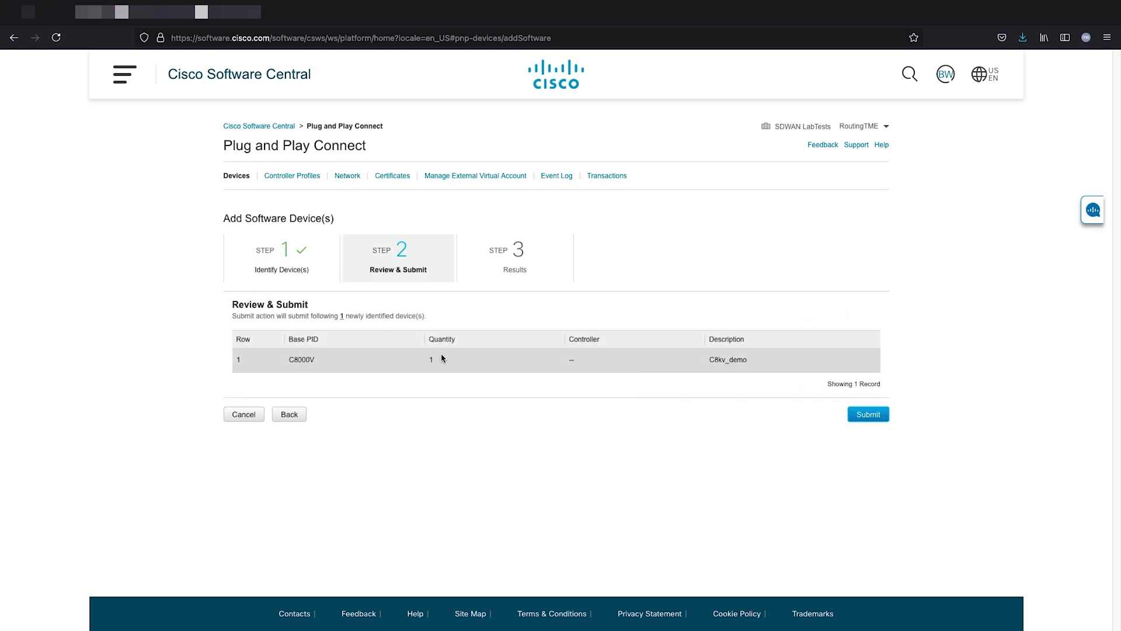
{"action": "left_click", "coordinate": [858, 416]}
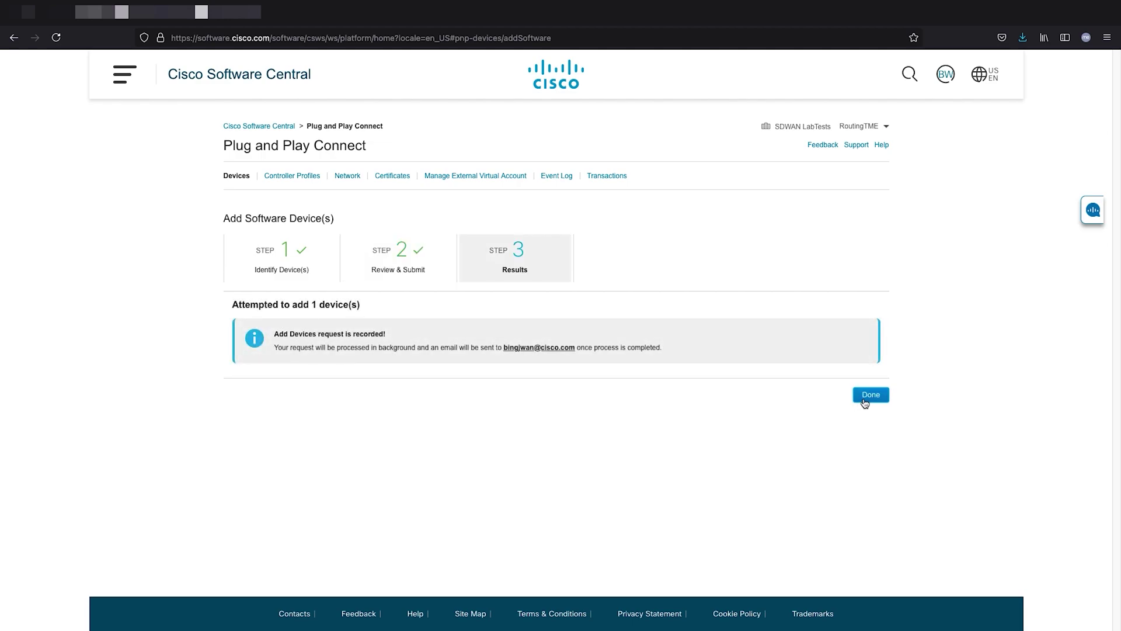
{"action": "left_click", "coordinate": [865, 402]}
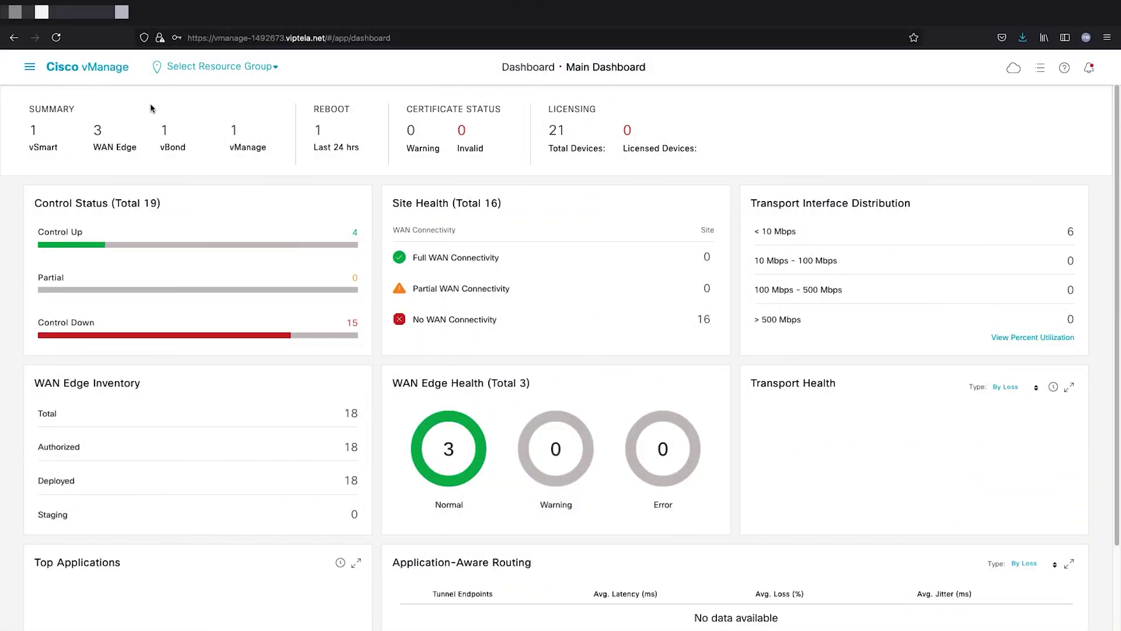
In Cisco vManage, open the device configuration and sync the Smart Account, validating the uploaded WAN Edge list and sending it to controllers
{"action": "left_click", "coordinate": [29, 66]}
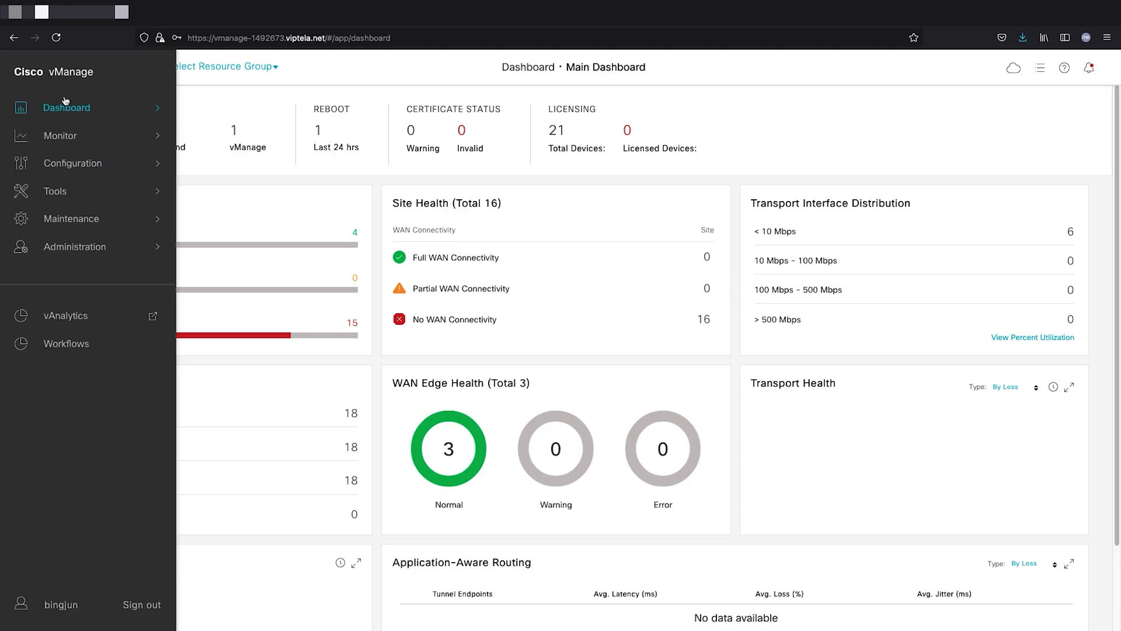
{"action": "mouse_move", "coordinate": [85, 171]}
{"action": "left_click", "coordinate": [216, 119]}
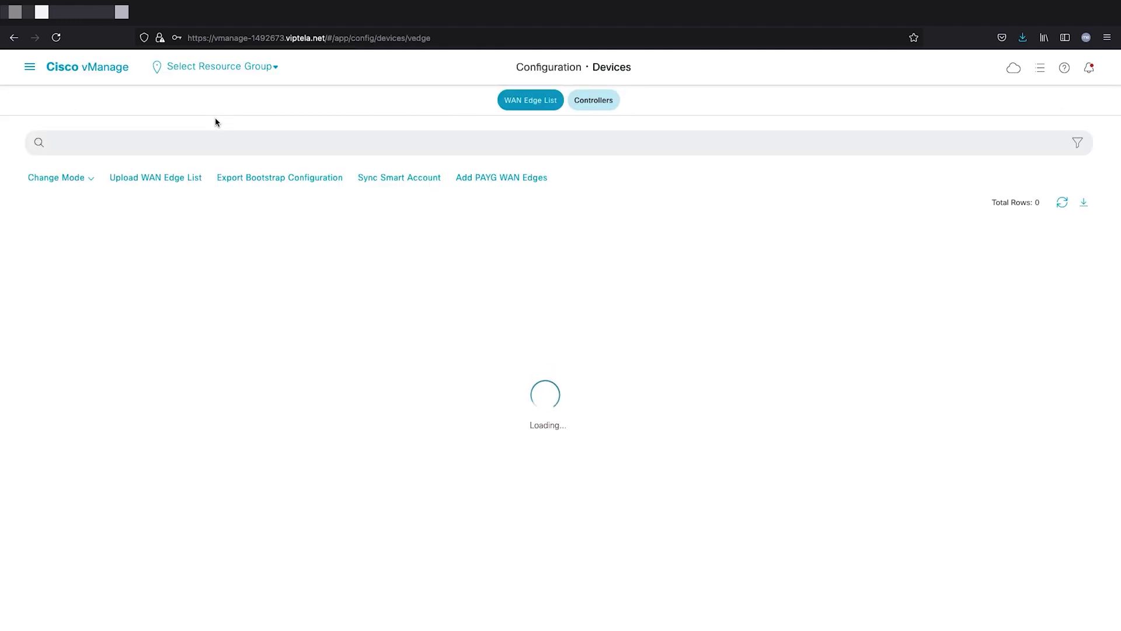
{"action": "left_click", "coordinate": [389, 178]}
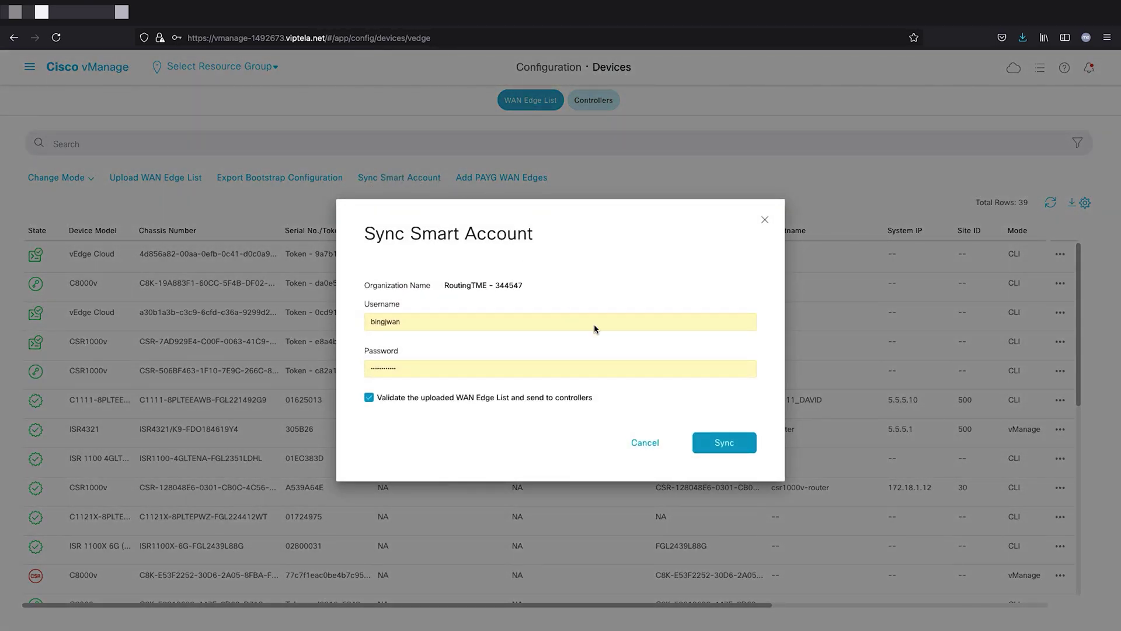
{"action": "left_click", "coordinate": [723, 444]}
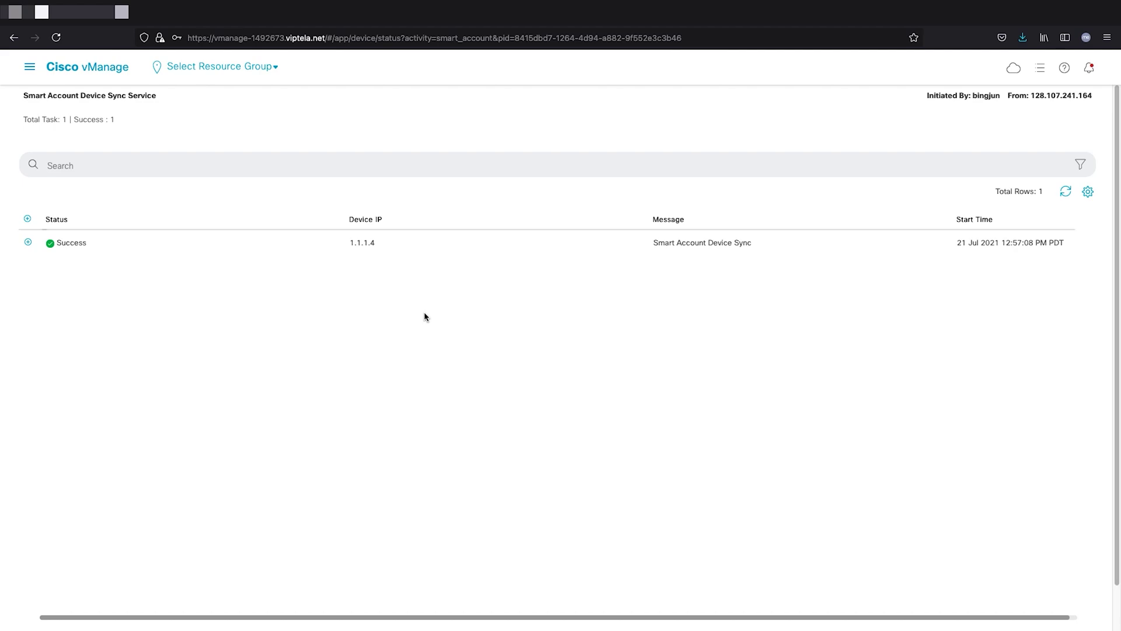
Return to the WAN Edge device list, sort it by device model and locate the newly synced C8000v
{"action": "left_click", "coordinate": [38, 71]}
{"action": "mouse_move", "coordinate": [68, 164]}
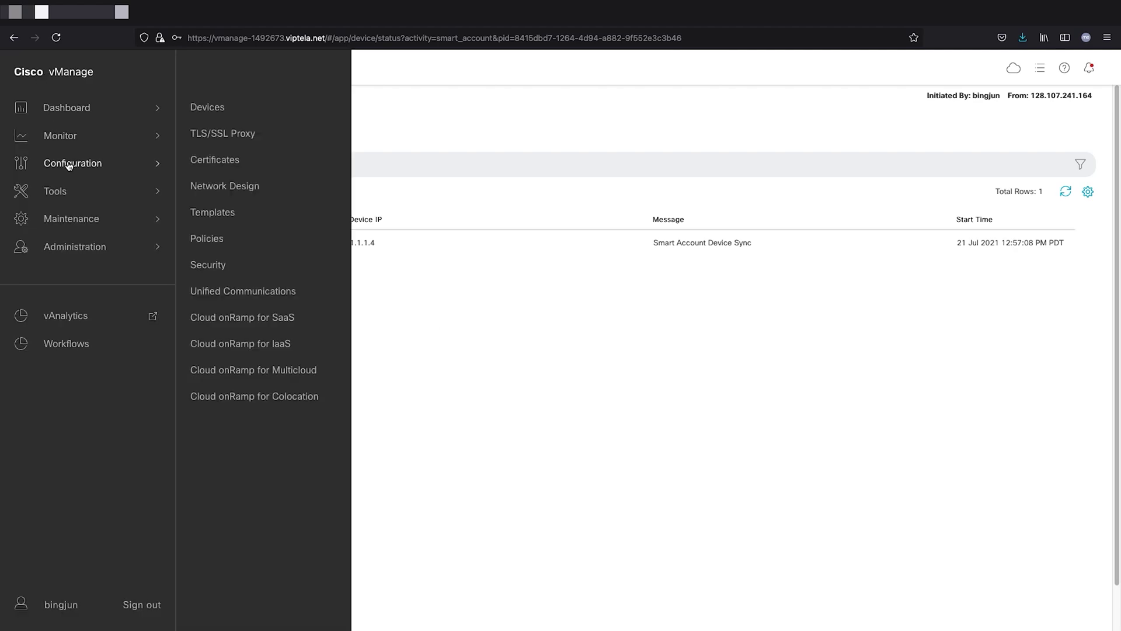
{"action": "left_click", "coordinate": [241, 117]}
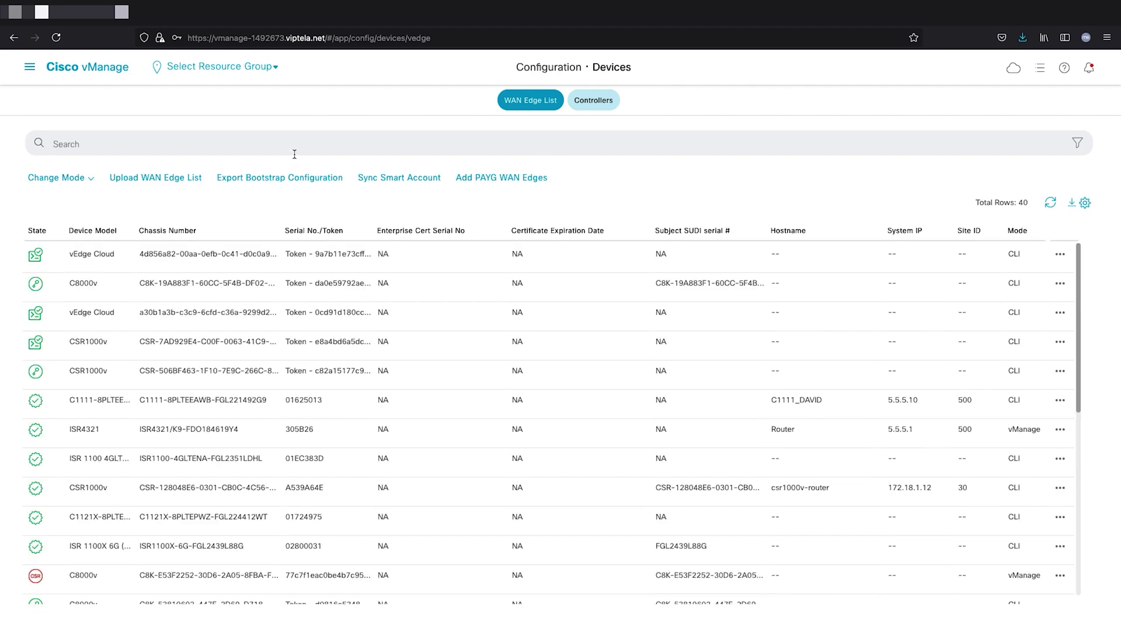
{"action": "left_click", "coordinate": [93, 231]}
{"action": "scroll", "coordinate": [163, 304], "scroll_direction": "down", "scroll_amount": 3}
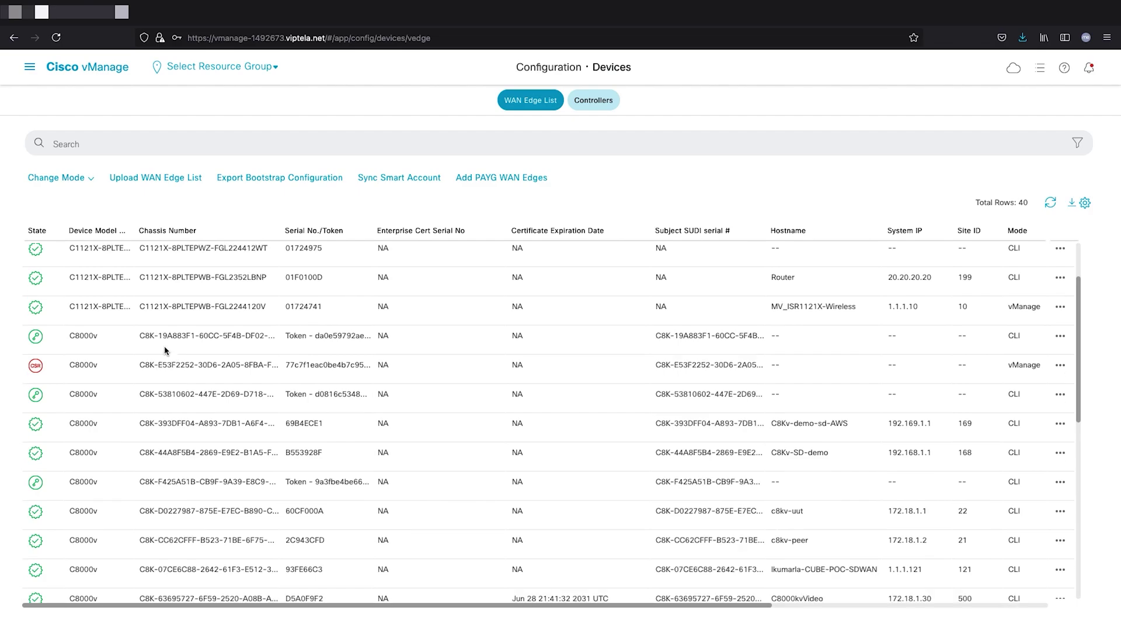
{"action": "scroll", "coordinate": [164, 350], "scroll_direction": "down", "scroll_amount": 3}
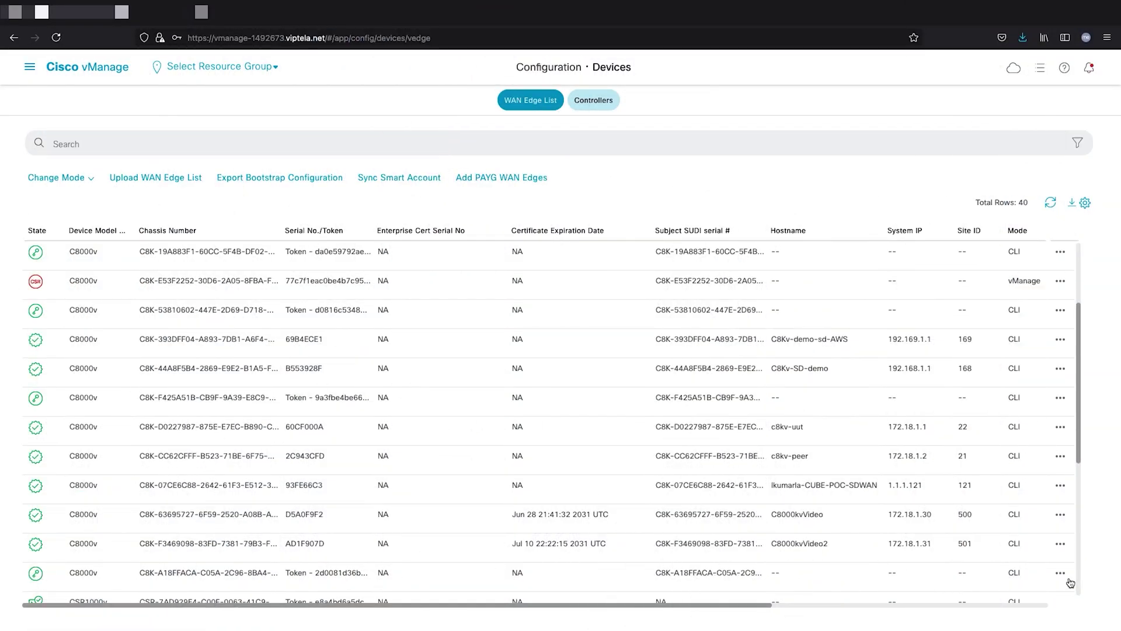
Generate a Cloud-Init bootstrap configuration for the C8000v whose chassis number begins with C8K-A18FFACA
{"action": "left_click", "coordinate": [1062, 573]}
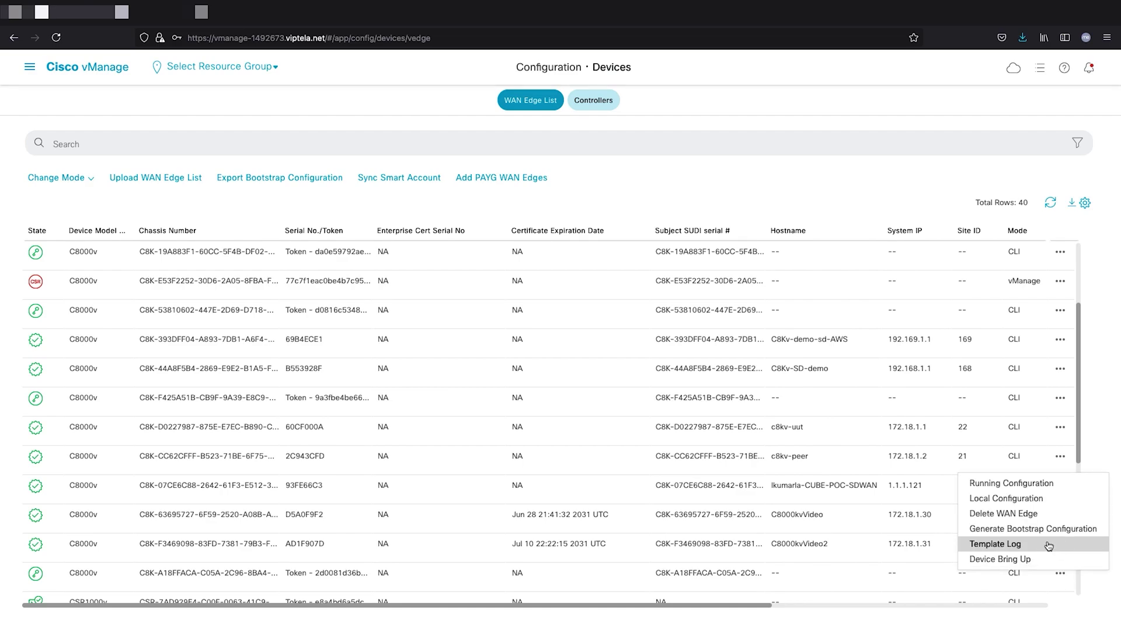
{"action": "left_click", "coordinate": [1038, 528]}
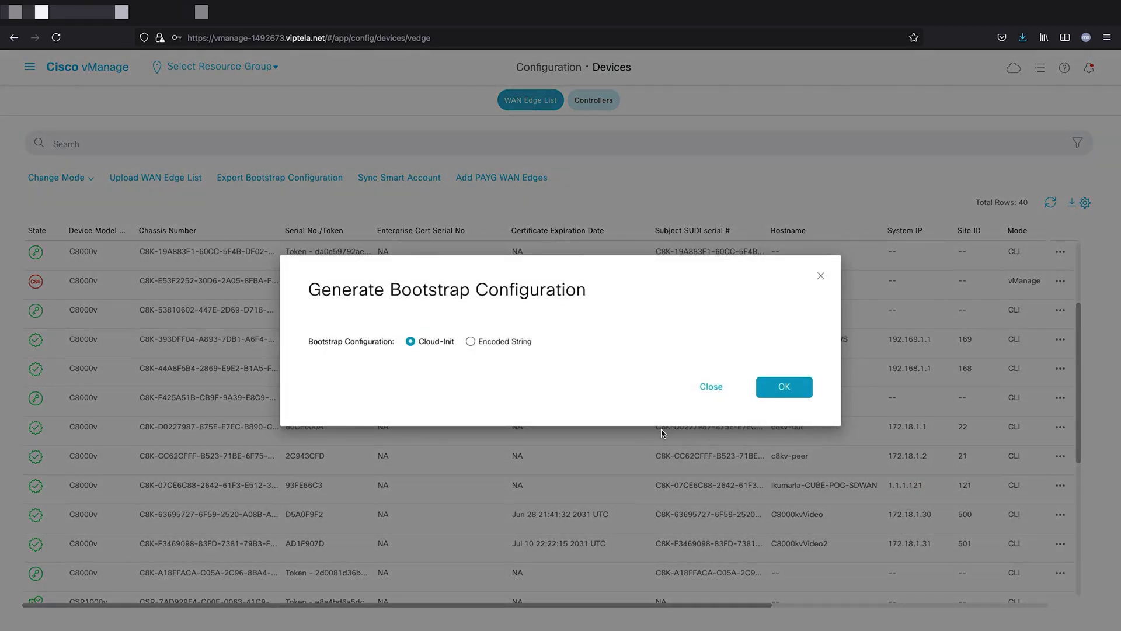
{"action": "left_click", "coordinate": [803, 390]}
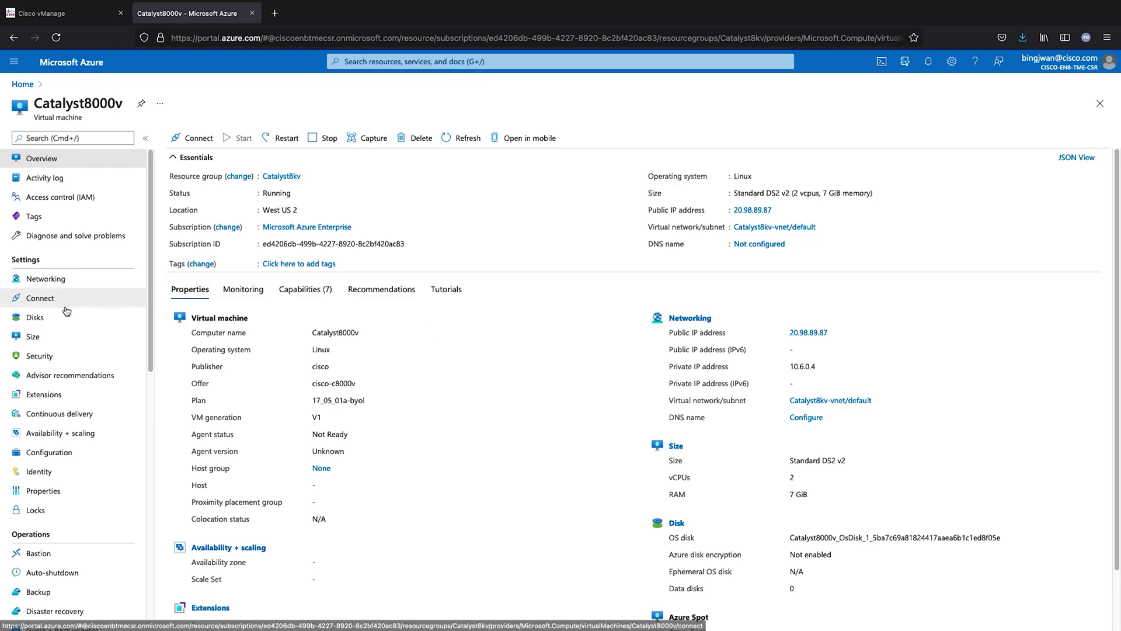
Switch to the Azure portal and open the serial console of the Catalyst8000v virtual machine
{"action": "scroll", "coordinate": [65, 304], "scroll_direction": "down", "scroll_amount": 8}
{"action": "scroll", "coordinate": [66, 298], "scroll_direction": "down", "scroll_amount": 1}
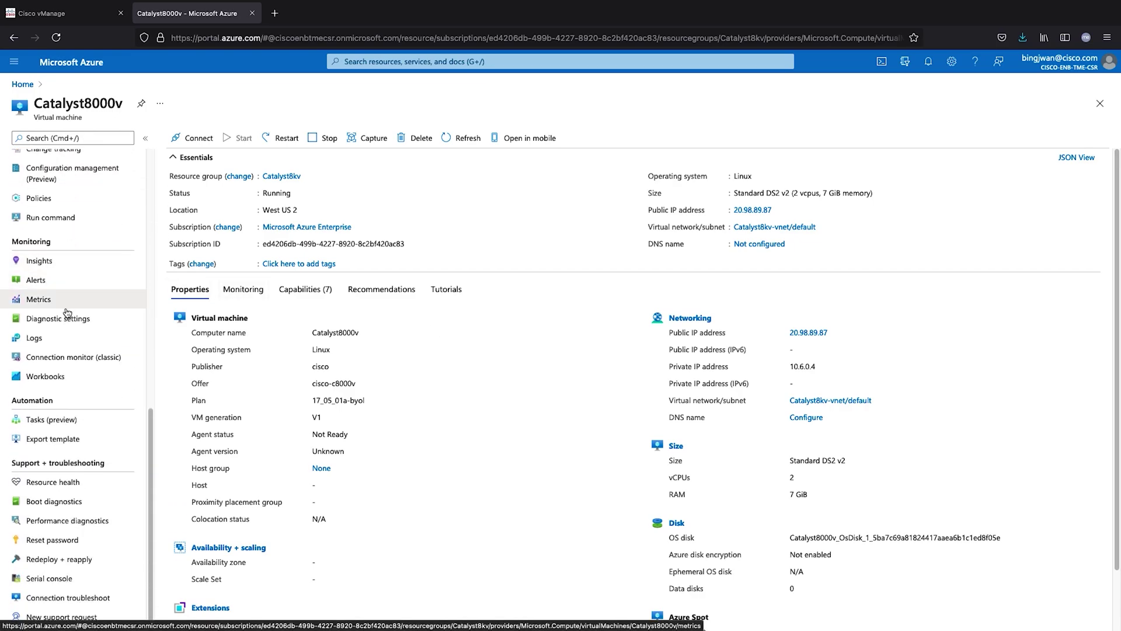
{"action": "left_click", "coordinate": [64, 577]}
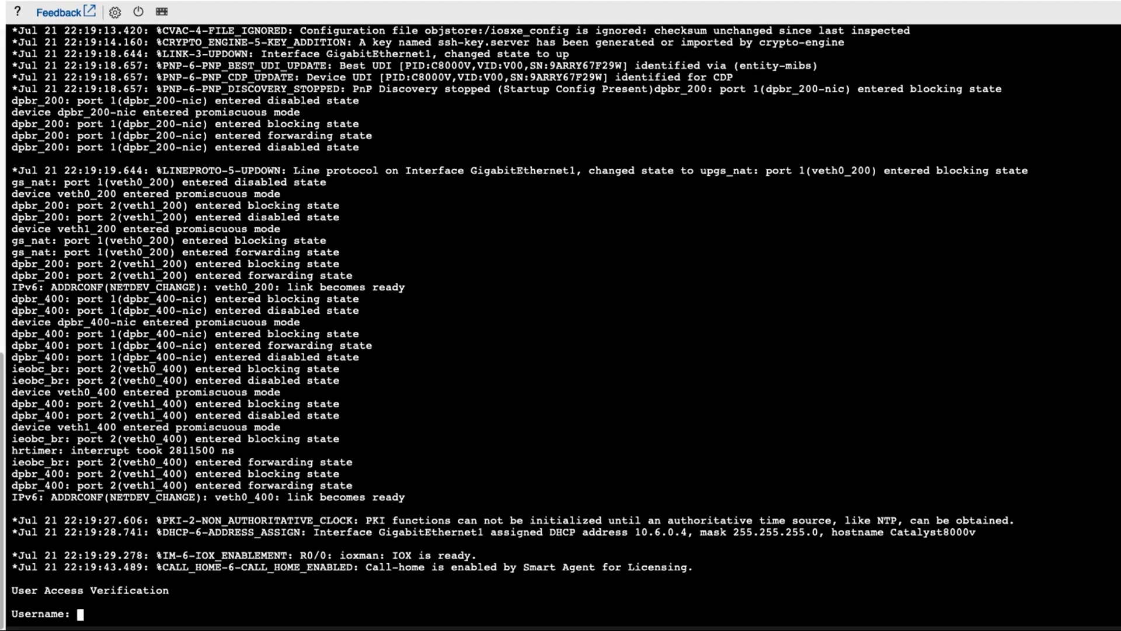
Log in to the Catalyst8000v console with the administrator's username and password
{"action": "type", "text": "bingjun"}
{"action": "key", "text": "Return"}
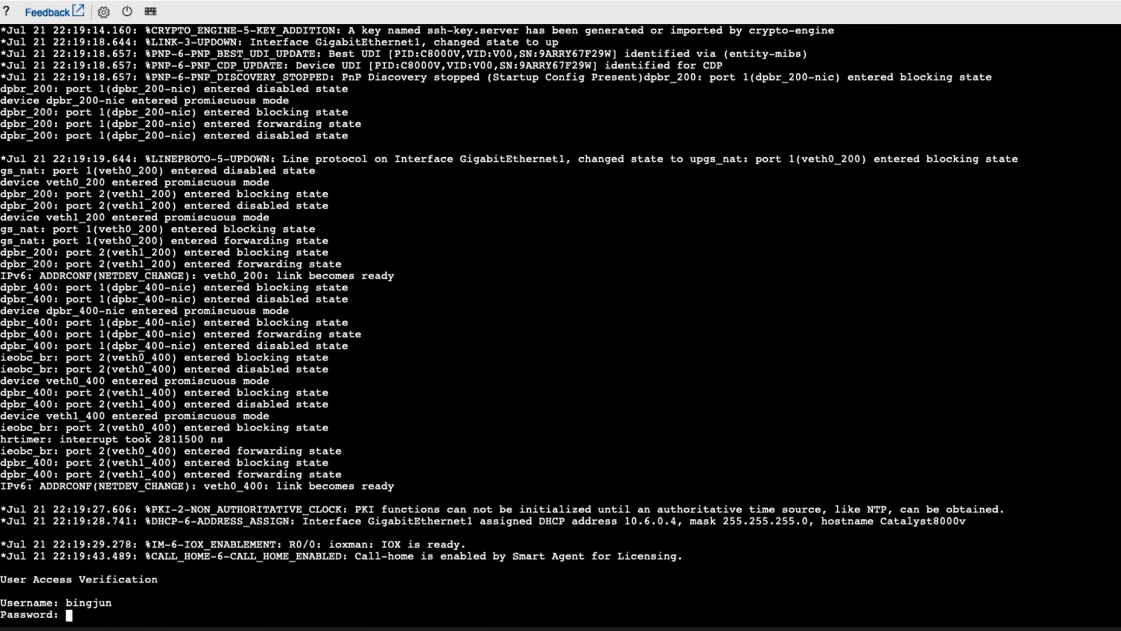
{"action": "key", "text": "Return"}
{"action": "key", "text": "Return"}
{"action": "key", "text": "Return"}
{"action": "key", "text": "Return"}
{"action": "key", "text": "Return"}
{"action": "key", "text": "Return"}
{"action": "key", "text": "Return"}
{"action": "key", "text": "Return"}
{"action": "key", "text": "Return"}
{"action": "key", "text": "Return"}
{"action": "key", "text": "Return"}
{"action": "key", "text": "Return"}
{"action": "key", "text": "Return"}
{"action": "key", "text": "Return"}
{"action": "key", "text": "Return"}
{"action": "key", "text": "Return"}
{"action": "key", "text": "Return"}
{"action": "key", "text": "Return"}
{"action": "key", "text": "Return"}
{"action": "key", "text": "Return"}
{"action": "key", "text": "Return"}
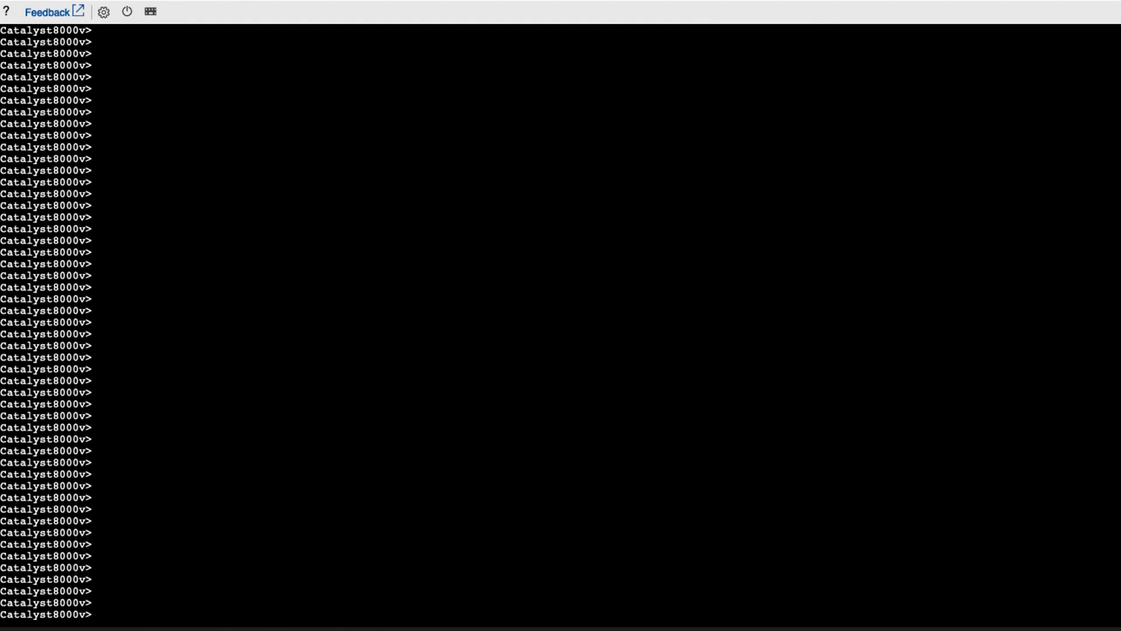
Ping 8.8.8.8 from the router, and check its operating mode in privileged mode with show platform software device-mode
{"action": "type", "text": "ping 8.8.8.8"}
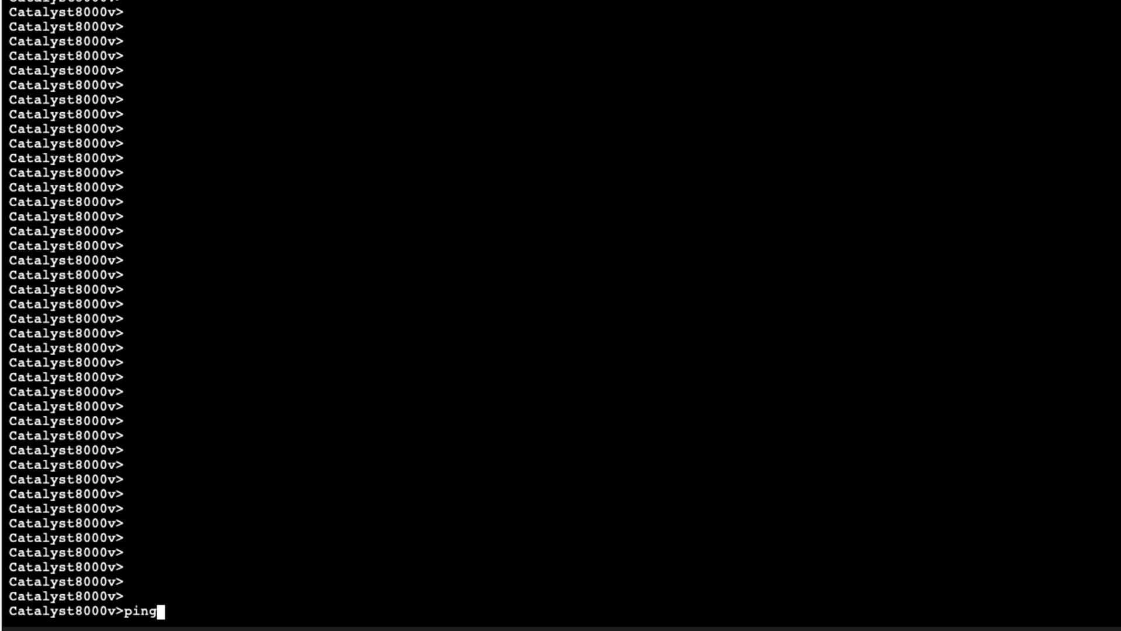
{"action": "key", "text": "Return"}
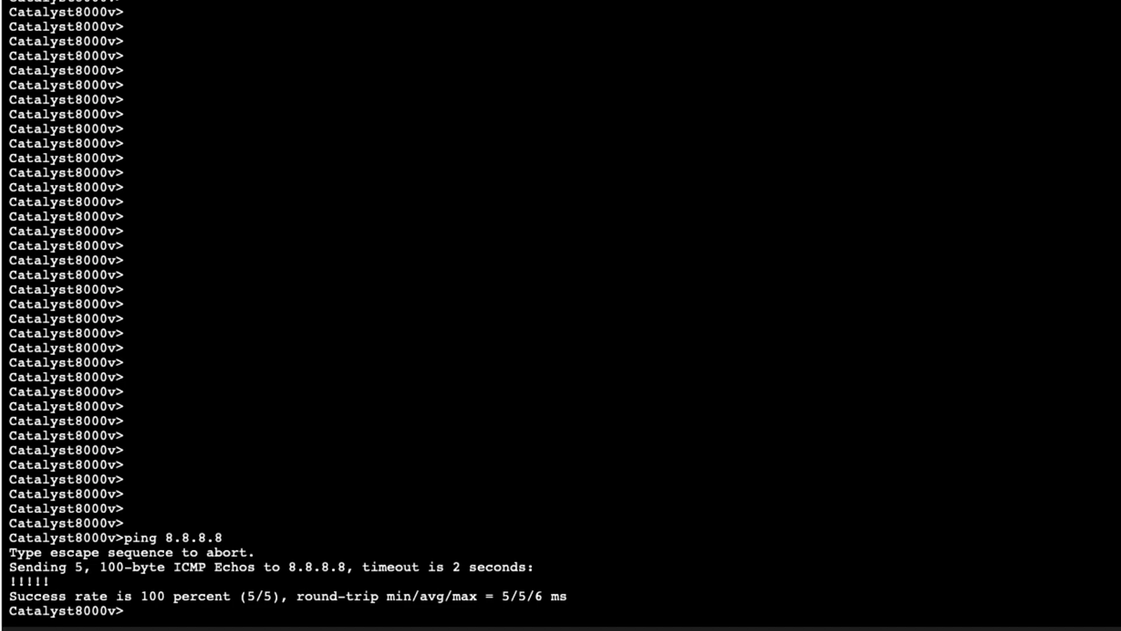
{"action": "type", "text": "enable"}
{"action": "key", "text": "Return"}
{"action": "type", "text": "show platform software device-mode"}
{"action": "key", "text": "Return"}
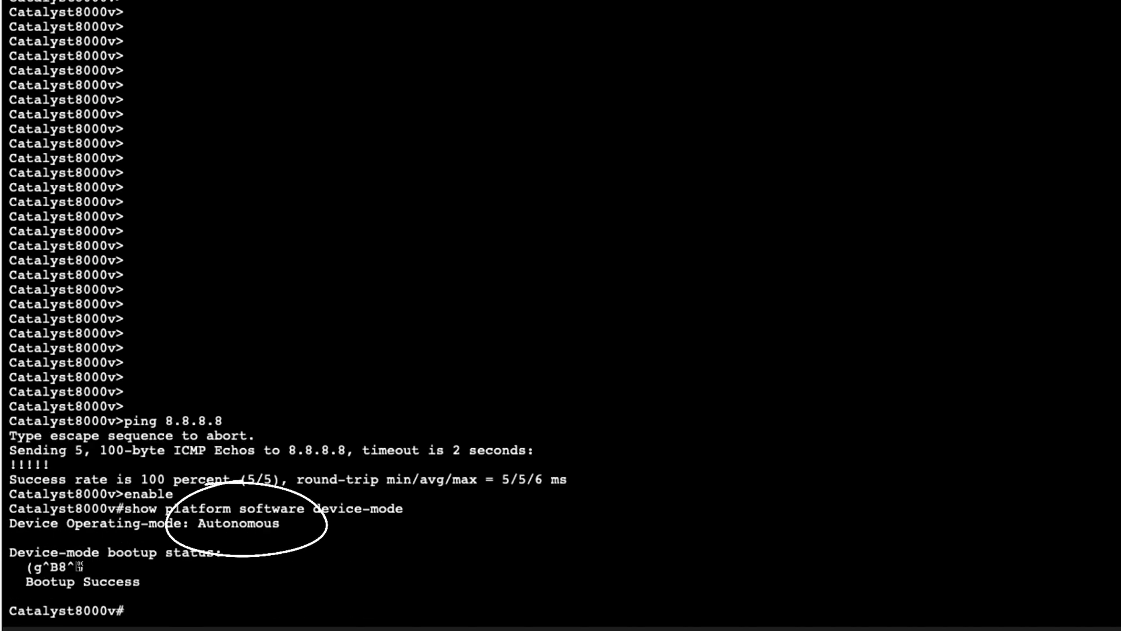
Switch the router to controller mode with controller-mode enable, confirm the reload and answer no to aborting
{"action": "type", "text": "controller"}
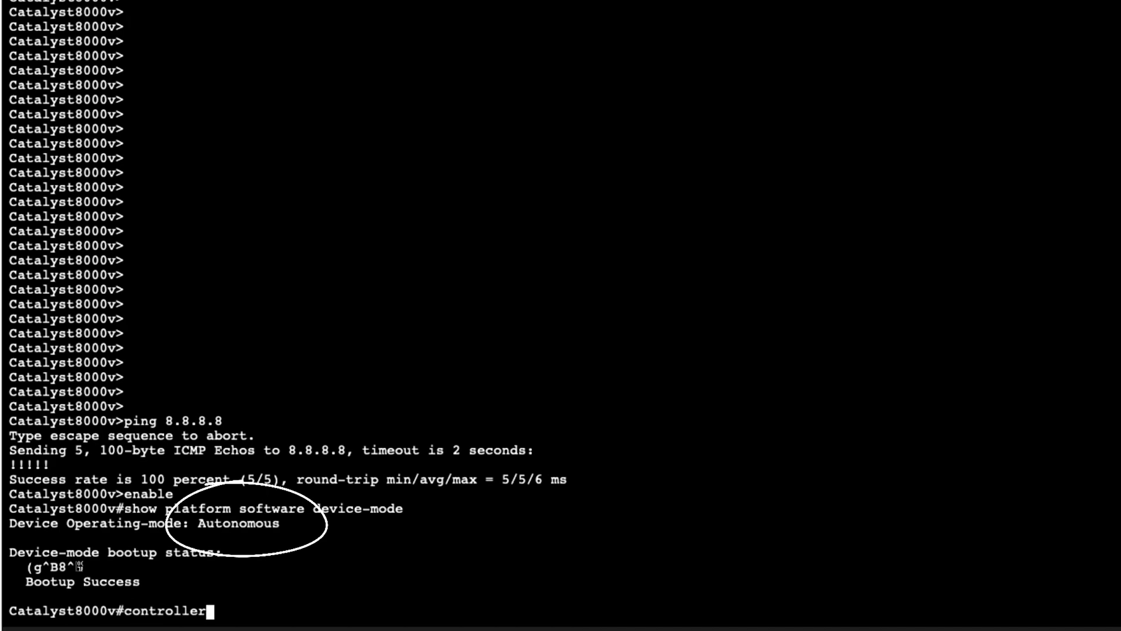
{"action": "type", "text": "-mode enable"}
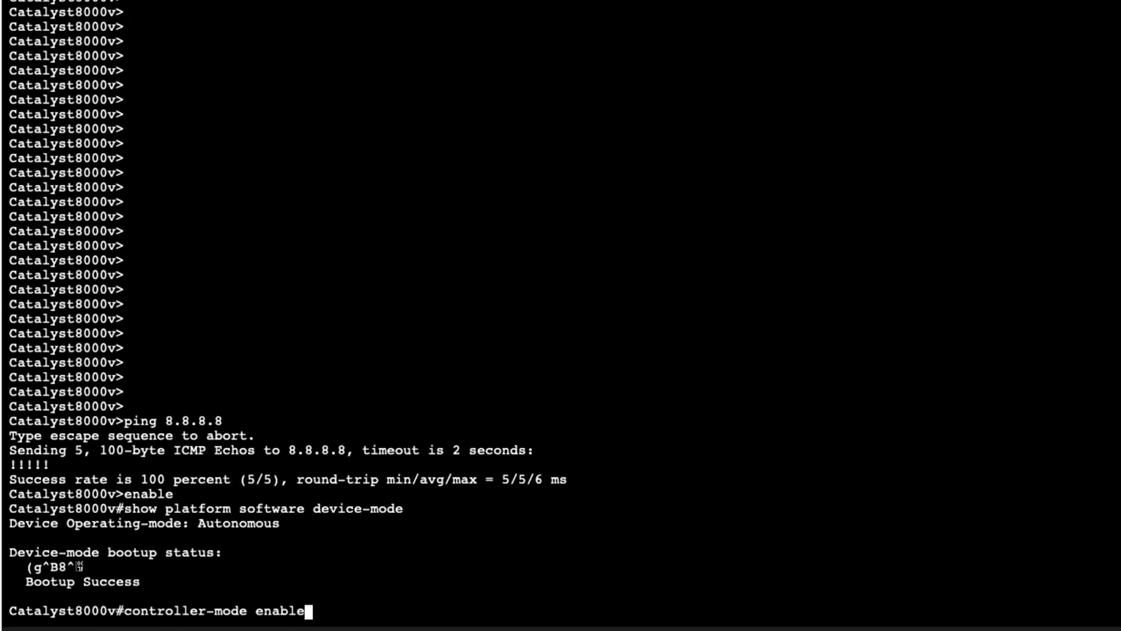
{"action": "key", "text": "Return"}
{"action": "key", "text": "Return"}
{"action": "type", "text": "no"}
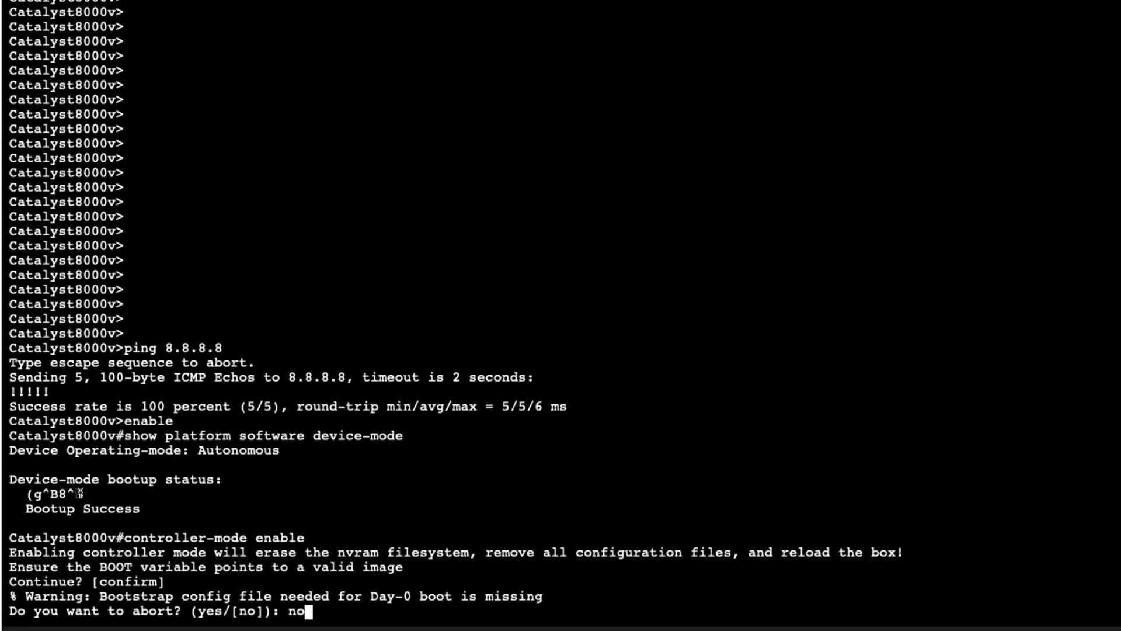
{"action": "key", "text": "Return"}
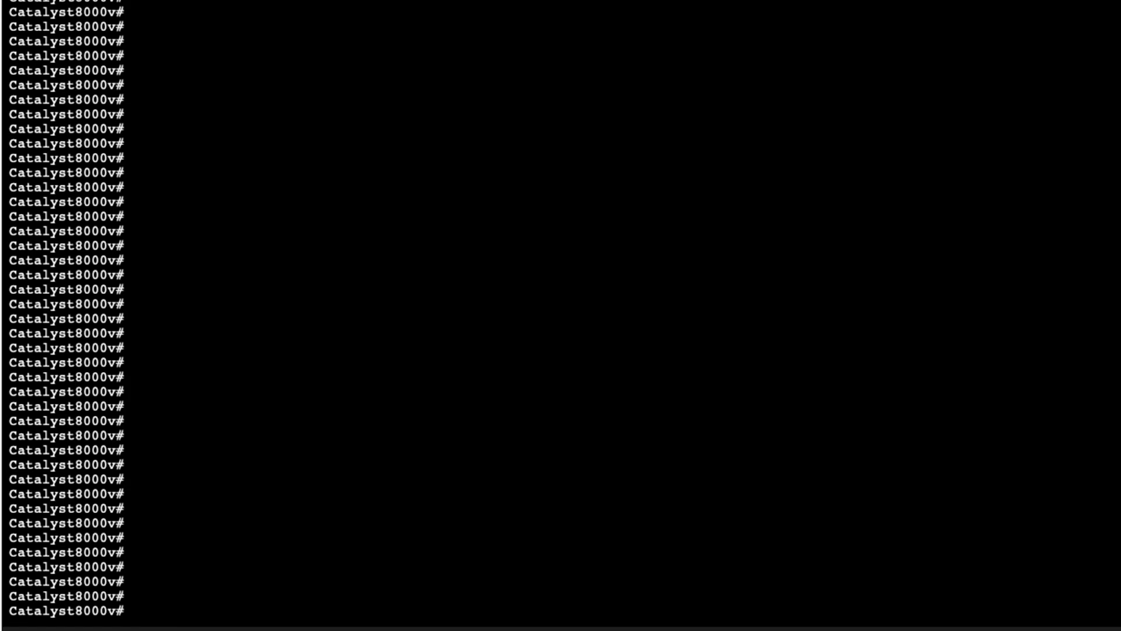
Check the router's operating mode with show platform software device-mode and its SD-WAN settings with show sdwan control local-properties
{"action": "type", "text": "show platform "}
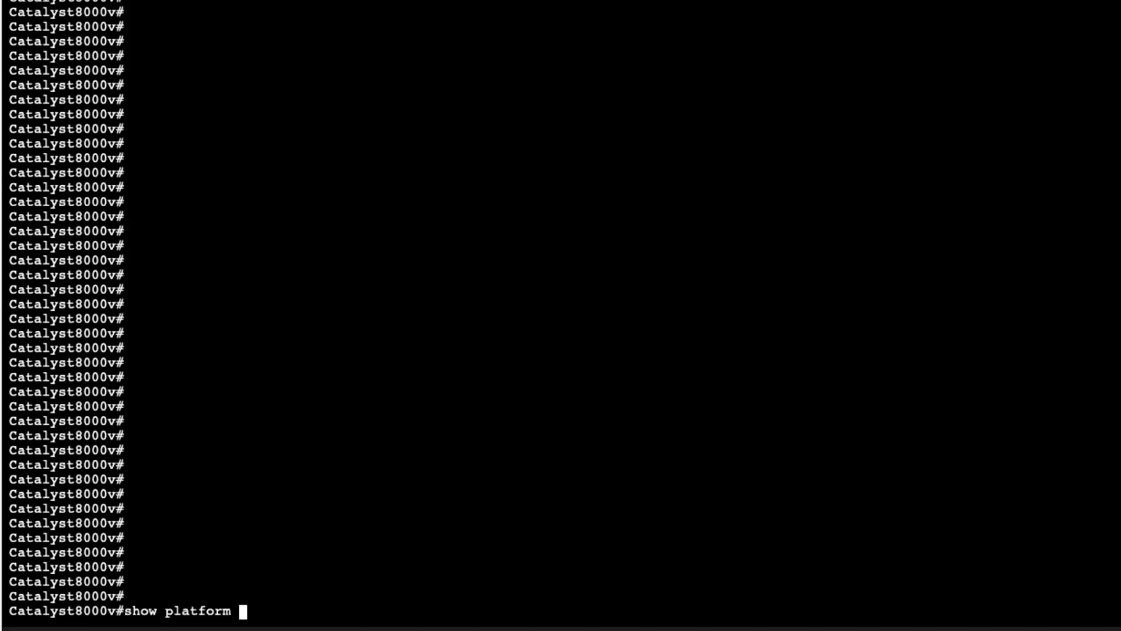
{"action": "type", "text": "software device-mode"}
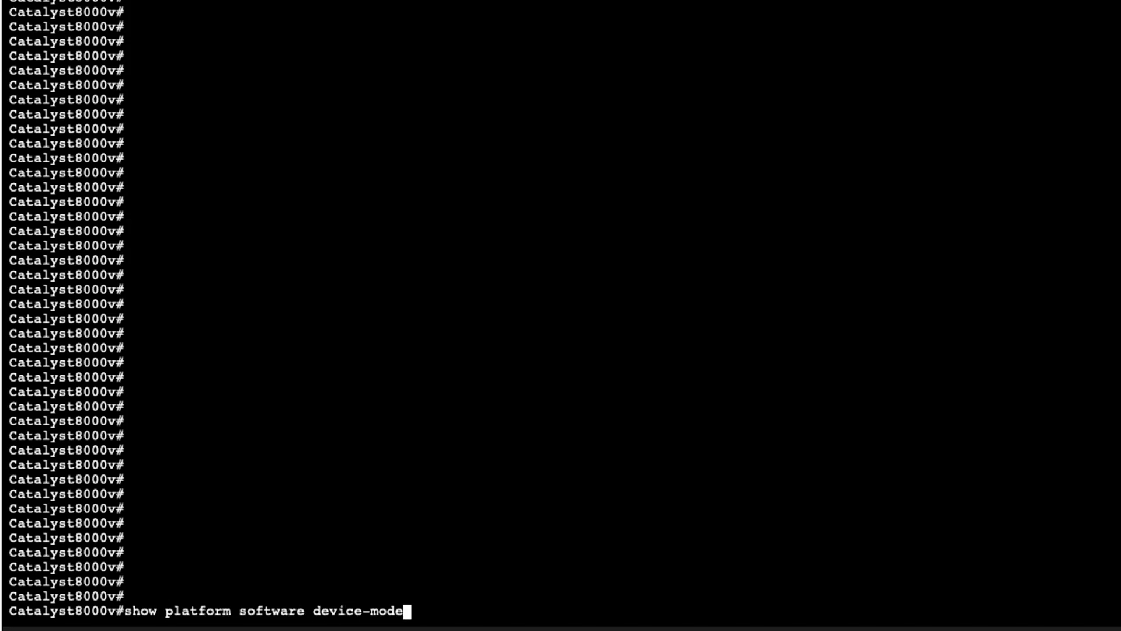
{"action": "key", "text": "Return"}
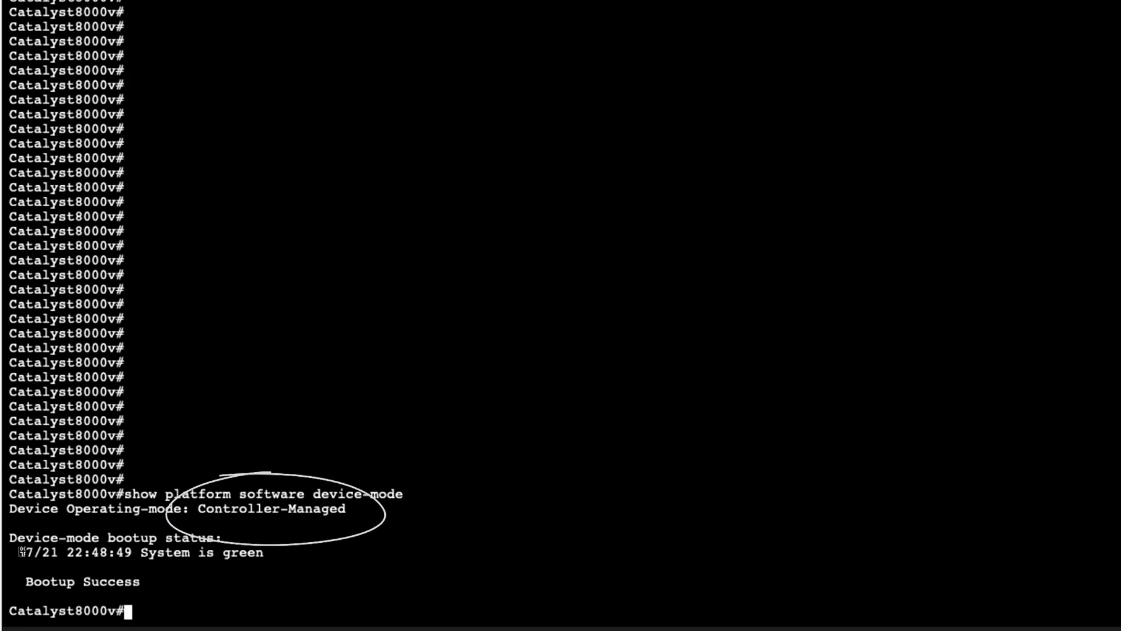
{"action": "type", "text": "show sdwan control local-properties"}
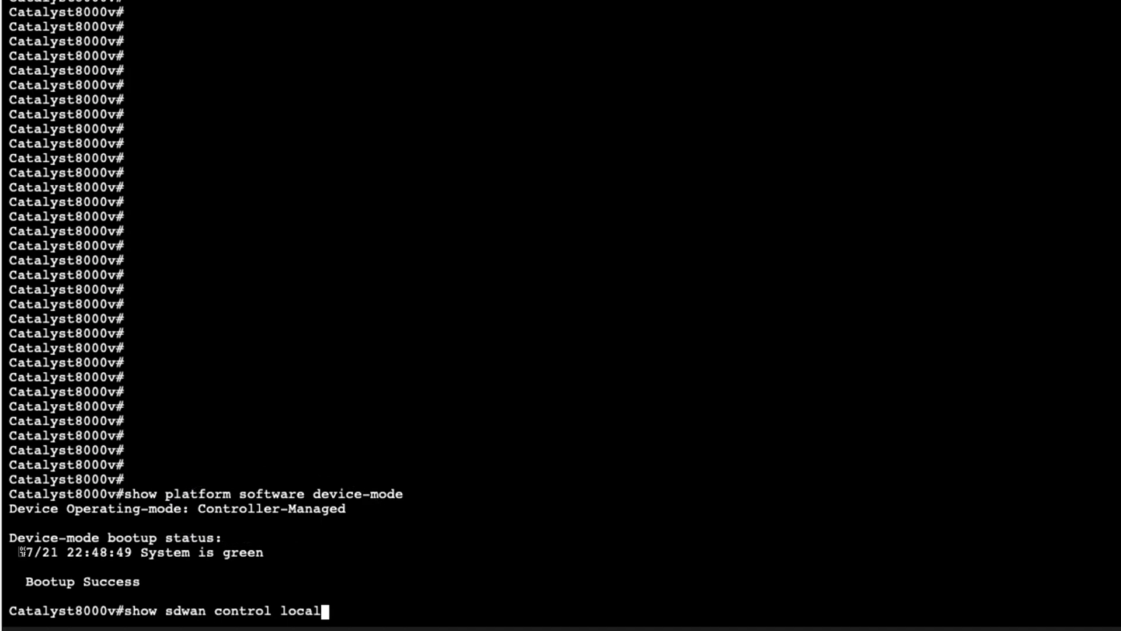
{"action": "key", "text": "Return"}
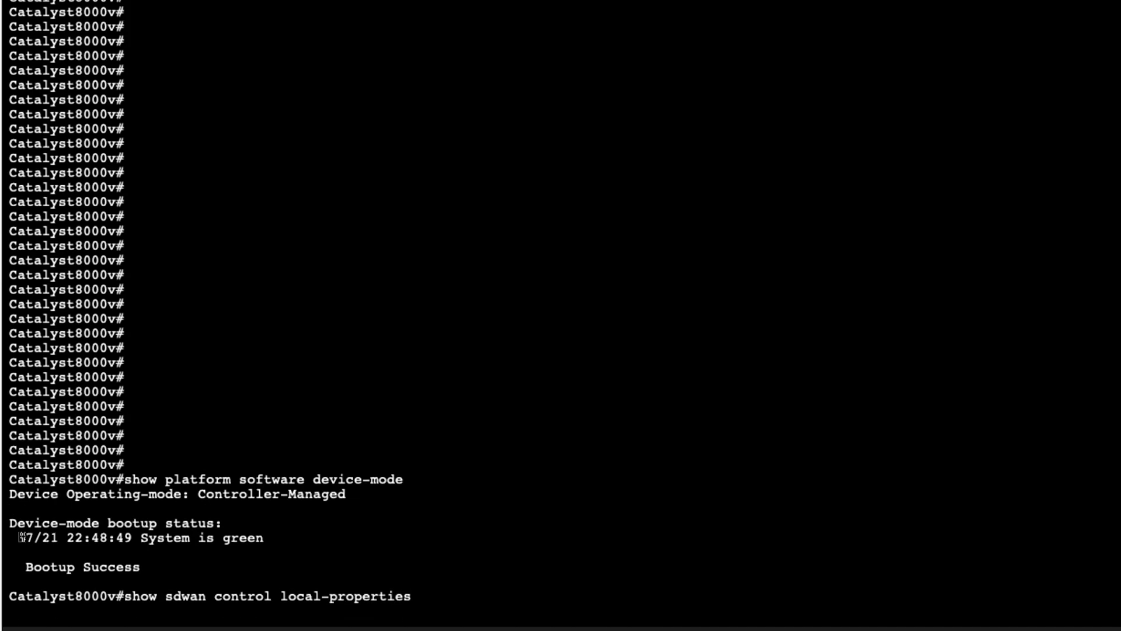
{"action": "key", "text": "space"}
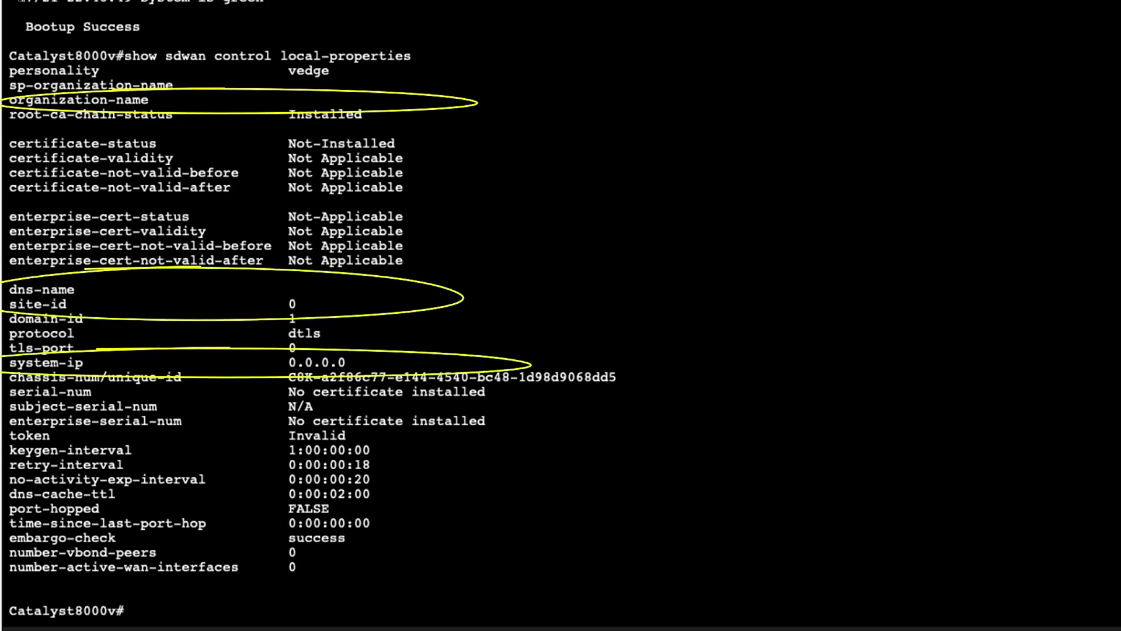
Enter the router's system configuration mode with config-t and system, and set the system-ip to 172.18.1.32
{"action": "type", "text": "config-t"}
{"action": "key", "text": "Return"}
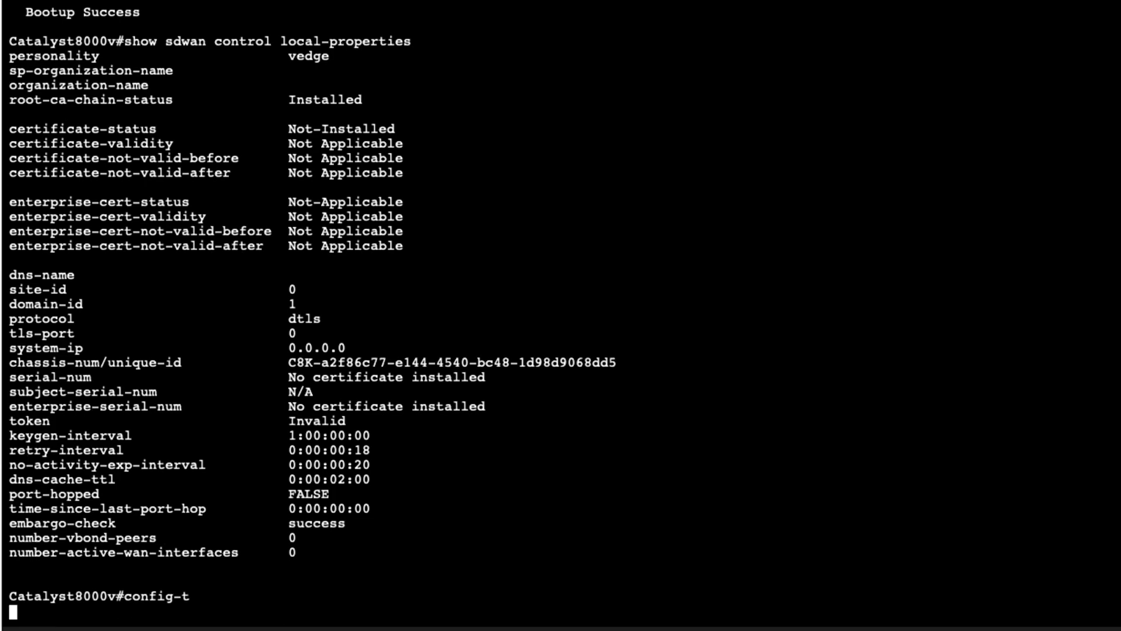
{"action": "type", "text": "system"}
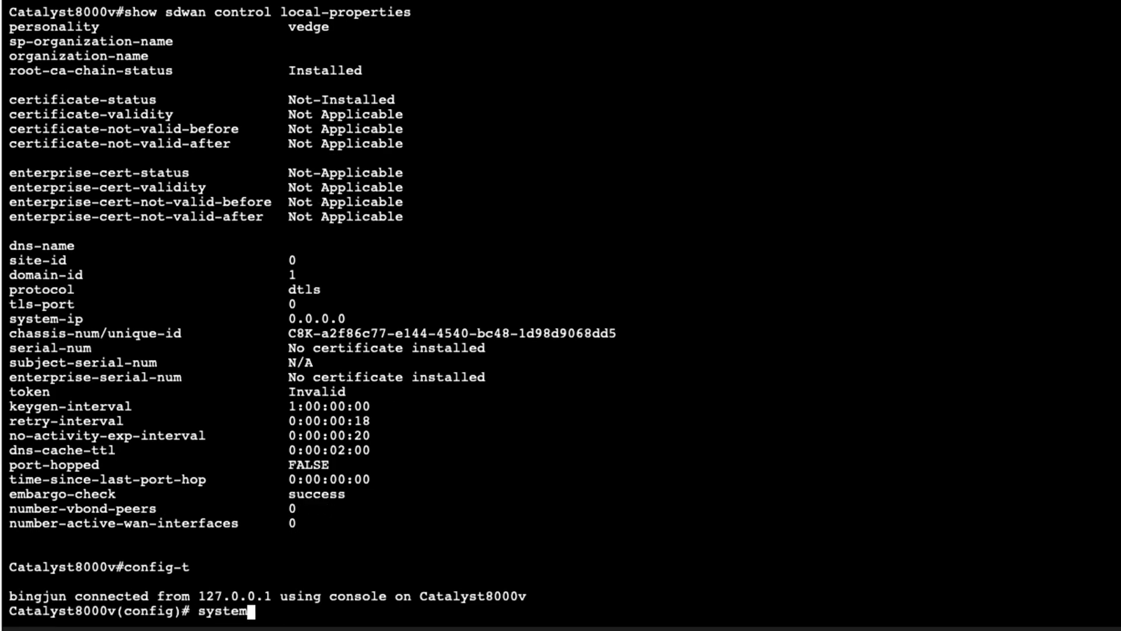
{"action": "key", "text": "Return"}
{"action": "key", "text": "Return"}
{"action": "key", "text": "Return"}
{"action": "key", "text": "Return"}
{"action": "key", "text": "Return"}
{"action": "key", "text": "Return"}
{"action": "key", "text": "Return"}
{"action": "key", "text": "Return"}
{"action": "key", "text": "Return"}
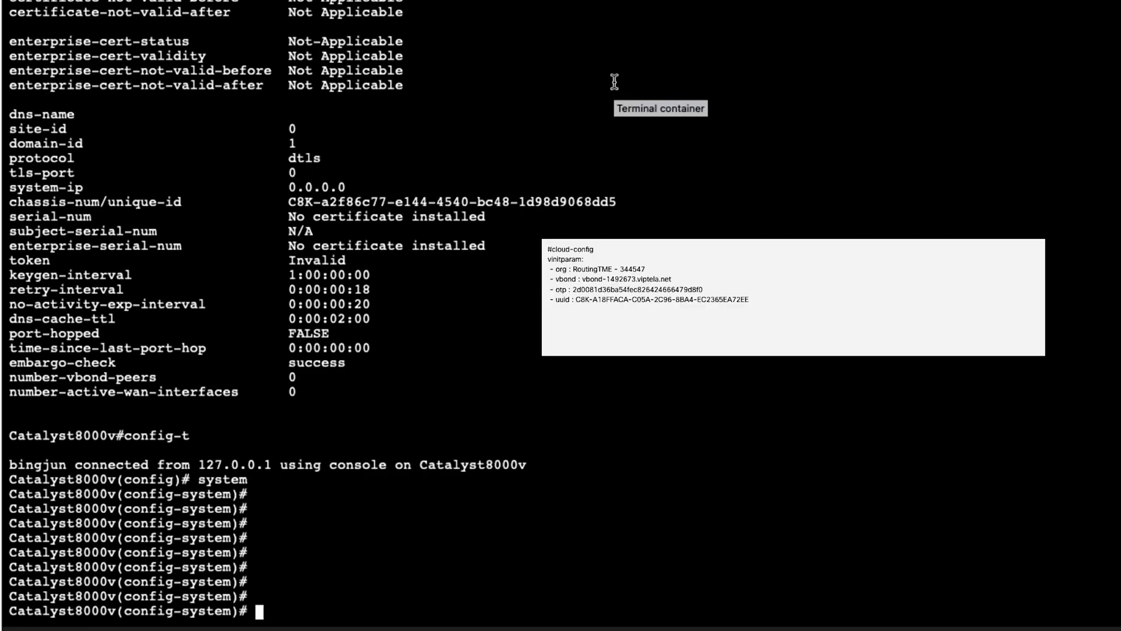
{"action": "type", "text": "system-ip"}
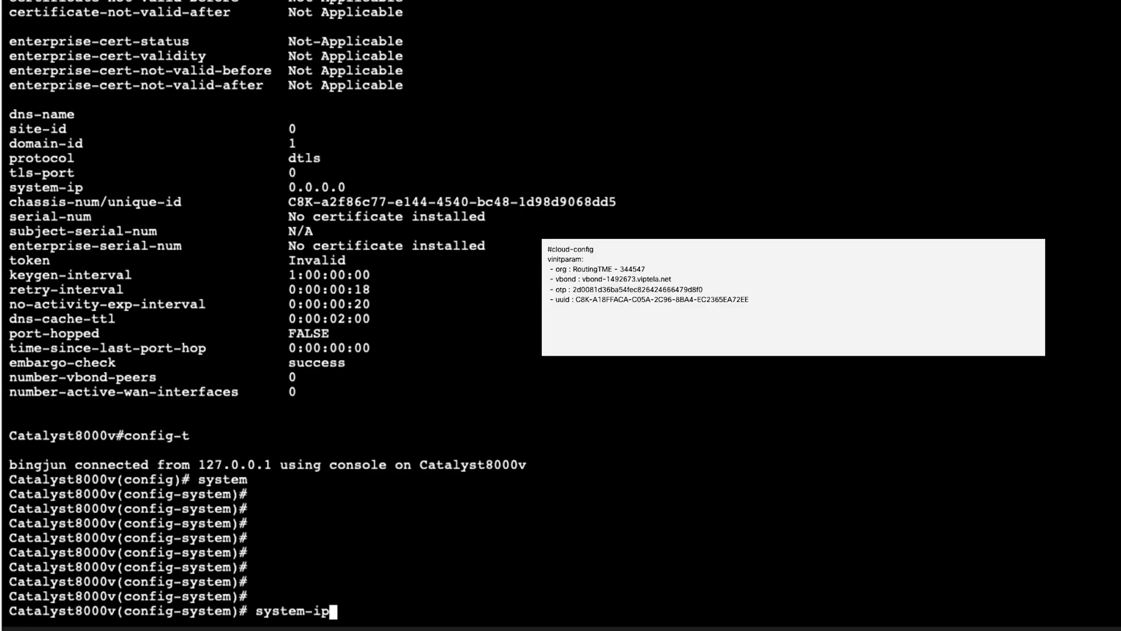
{"action": "key", "text": "Return"}
{"action": "type", "text": "172.18.1.32"}
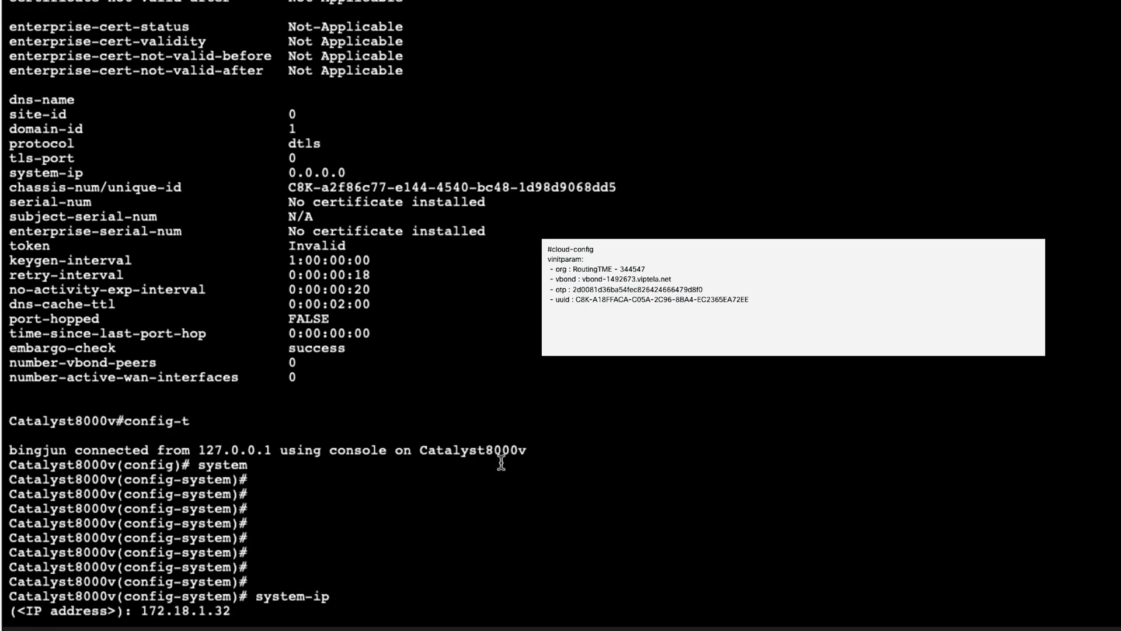
{"action": "key", "text": "Return"}
Set the router's site-id to 550 in the system configuration
{"action": "type", "text": "sit"}
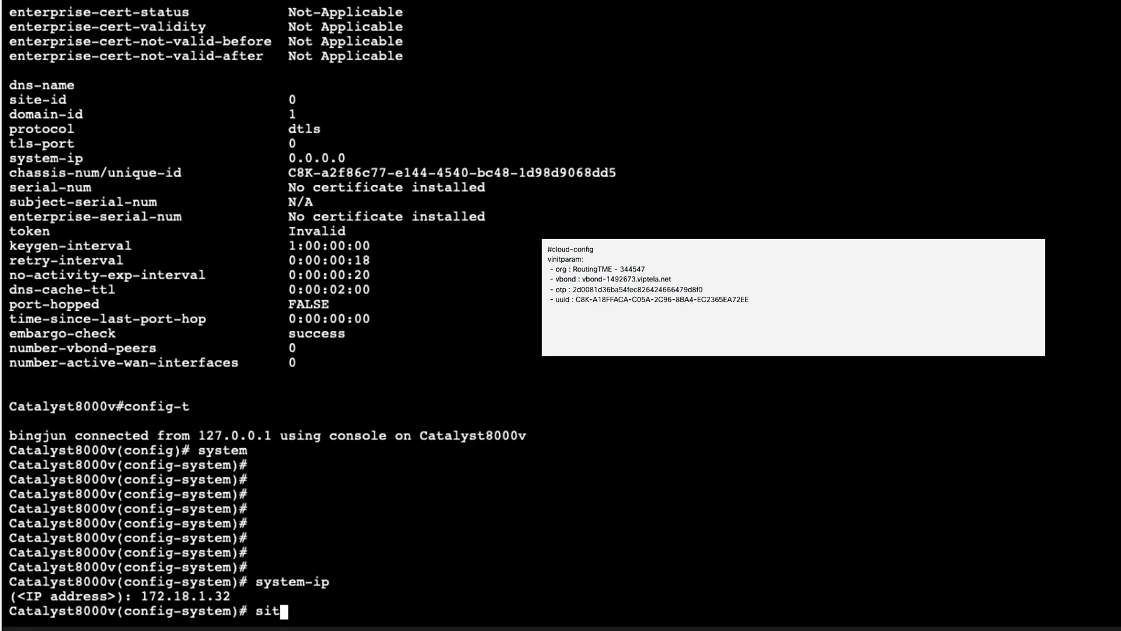
{"action": "type", "text": "e-id"}
{"action": "key", "text": "Return"}
{"action": "type", "text": "550"}
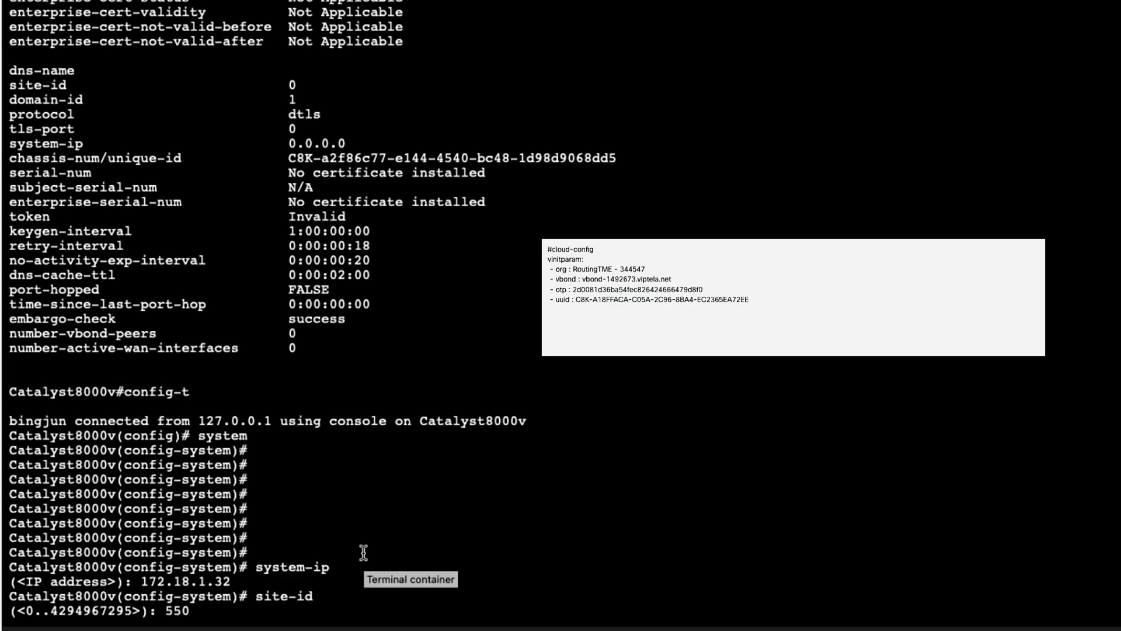
{"action": "key", "text": "Return"}
Set both the sp-organization-name and the organization-name to "RoutingTME - 344547" in the system configuration
{"action": "type", "text": "sp-organization-name \""}
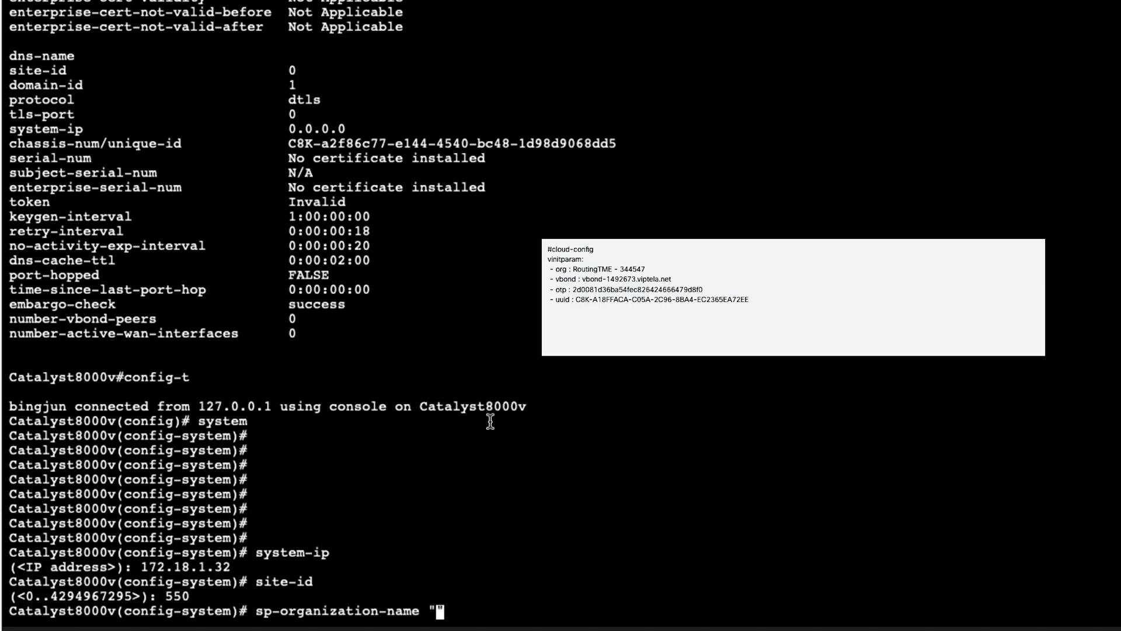
{"action": "type", "text": "RoutingTME - 344547"}
{"action": "type", "text": "\""}
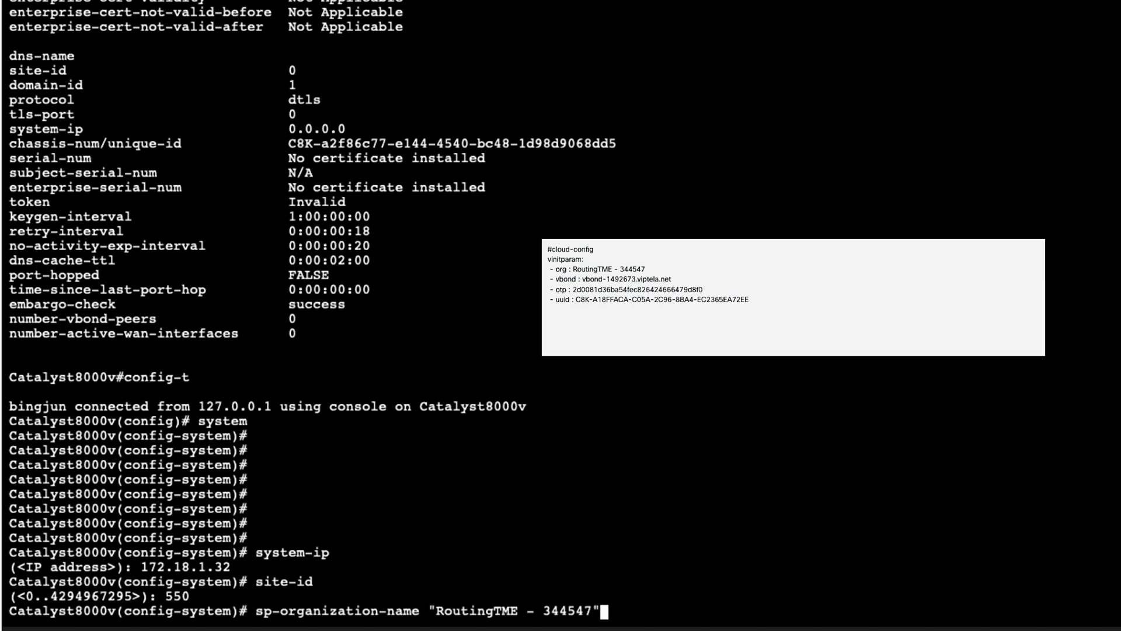
{"action": "key", "text": "Return"}
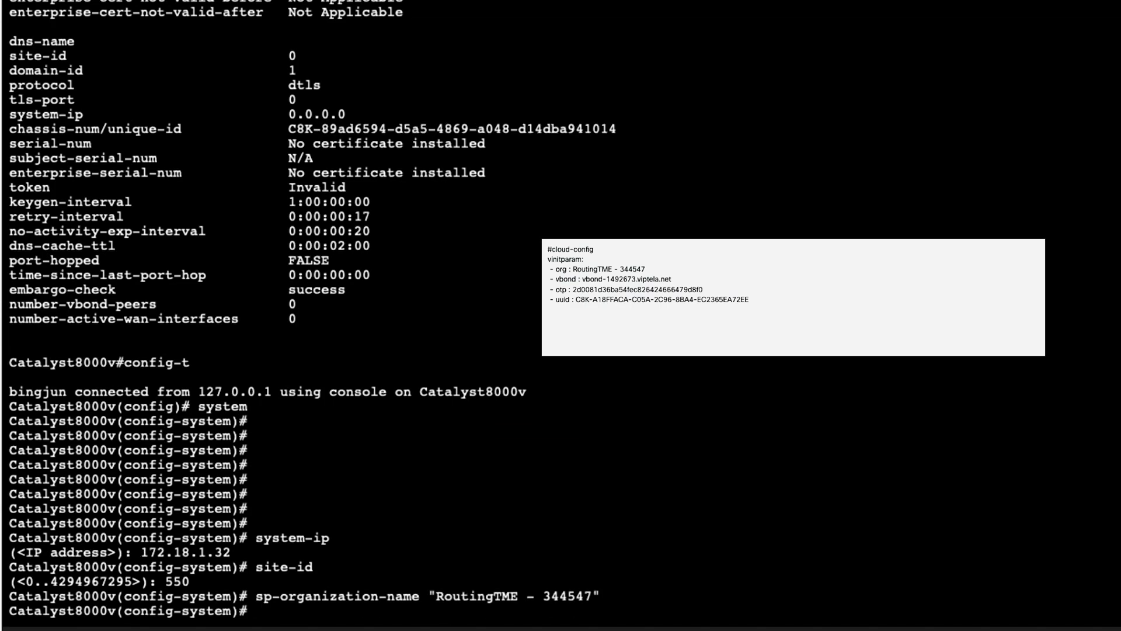
{"action": "type", "text": "organization-name \"\""}
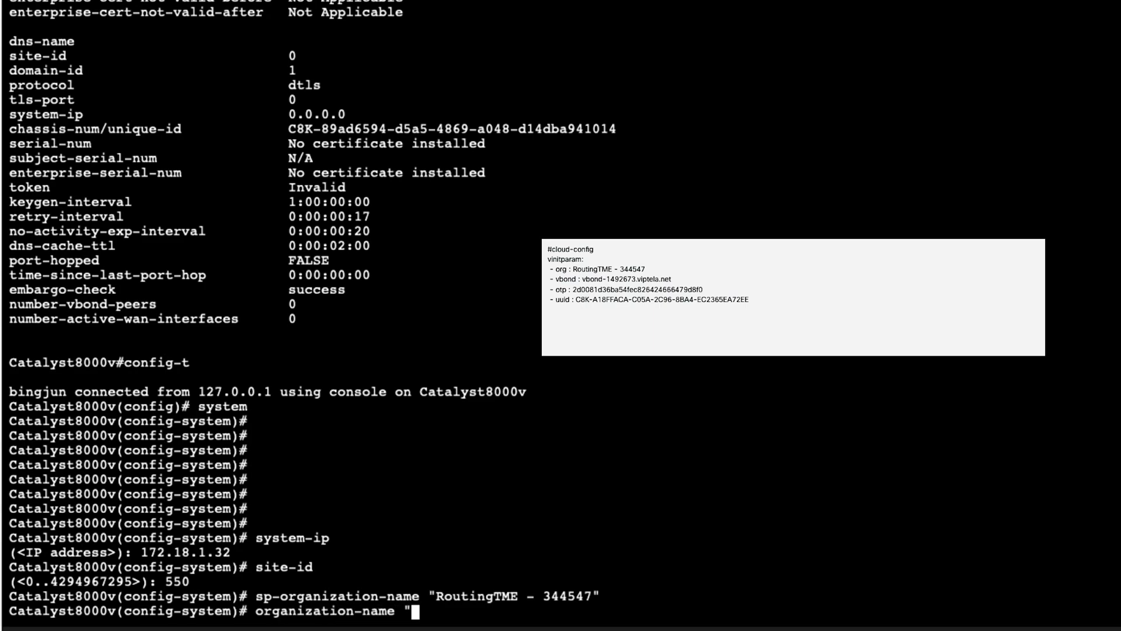
{"action": "key", "text": "Left"}
{"action": "type", "text": "RoutingTME - 344547"}
{"action": "key", "text": "Return"}
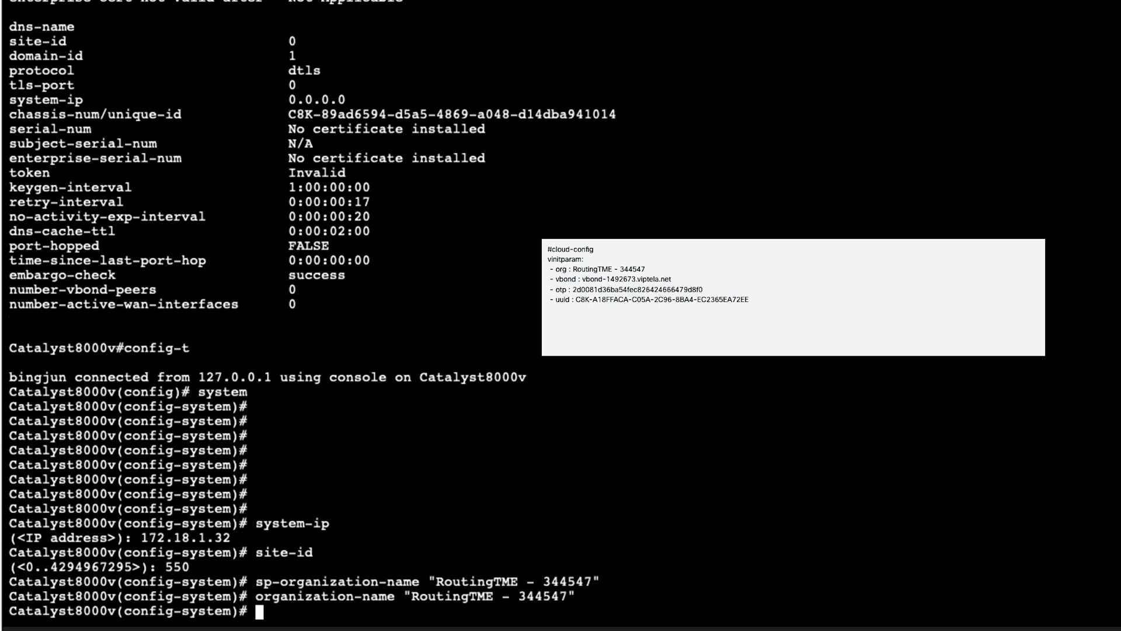
Set the vbond address to vbond-1492673.viptela.net and commit the system configuration
{"action": "type", "text": "vbond"}
{"action": "type", "text": "vbond-1492673.viptela.net"}
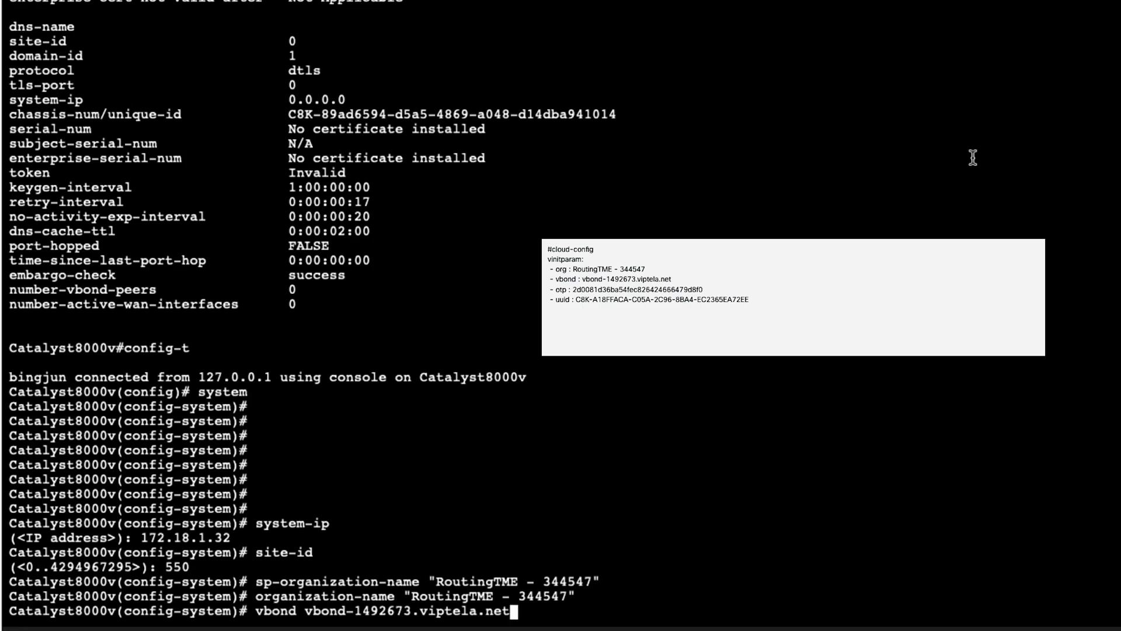
{"action": "key", "text": "Return"}
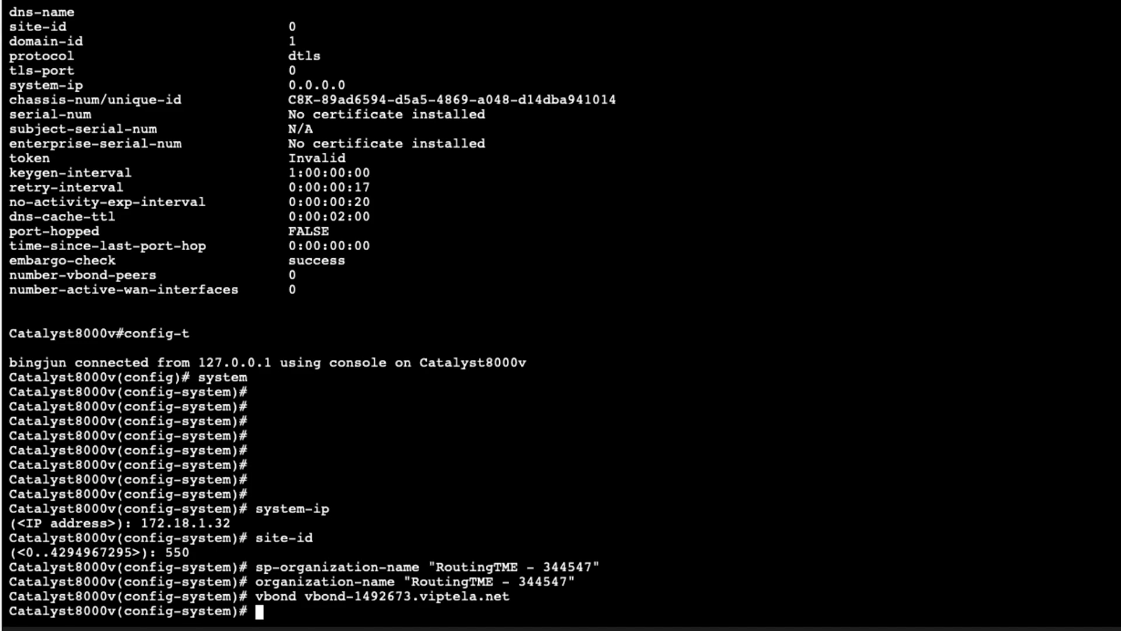
{"action": "type", "text": "commit"}
{"action": "key", "text": "Return"}
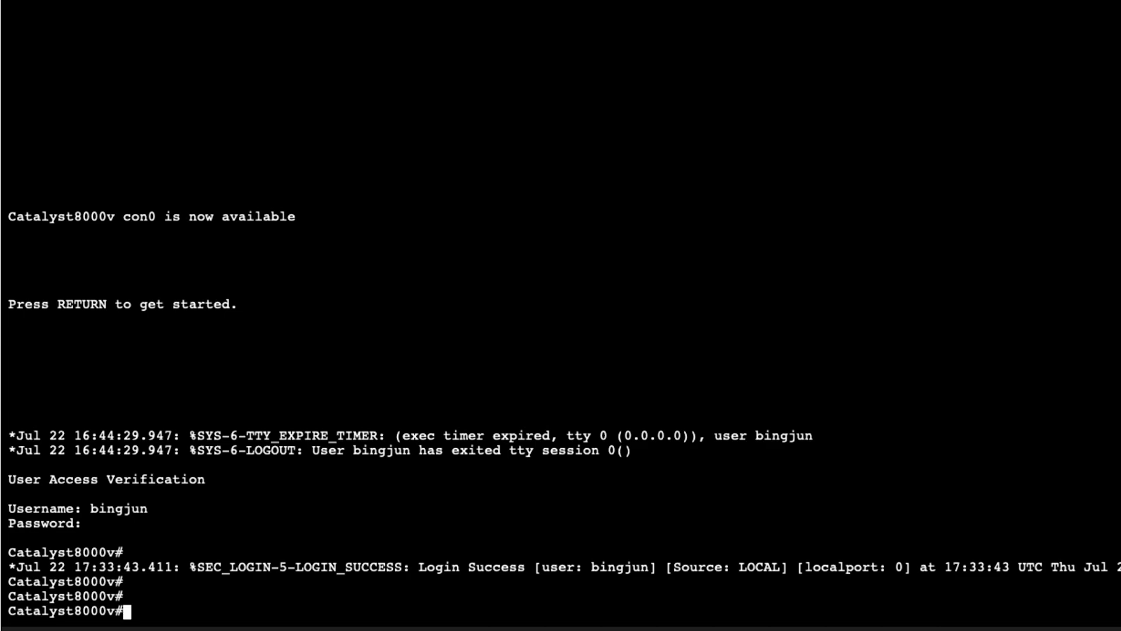
In configuration mode, create interface Tunnel1 and give it ip unnumbered GigabitEthernet1
{"action": "type", "text": "config-t"}
{"action": "key", "text": "Return"}
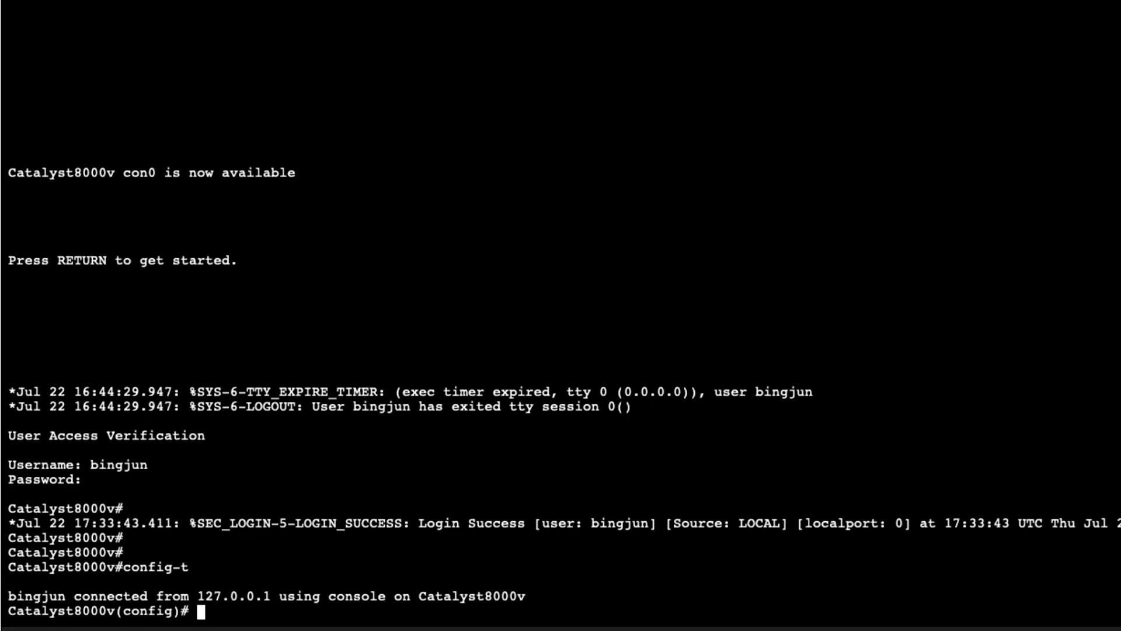
{"action": "type", "text": "interface Tunnel1"}
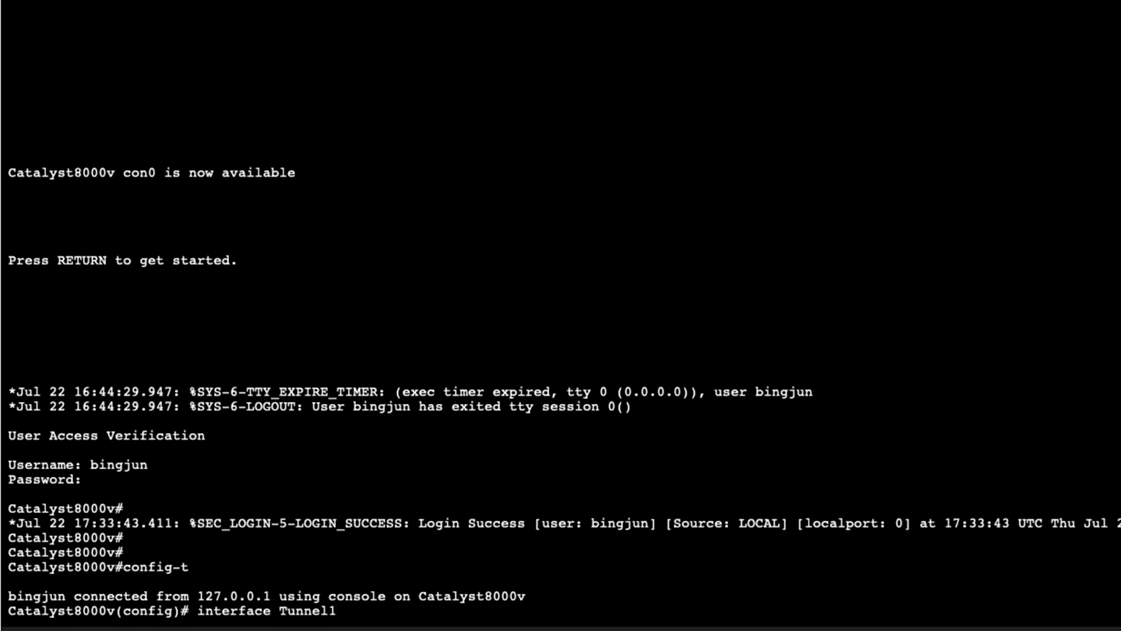
{"action": "key", "text": "Return"}
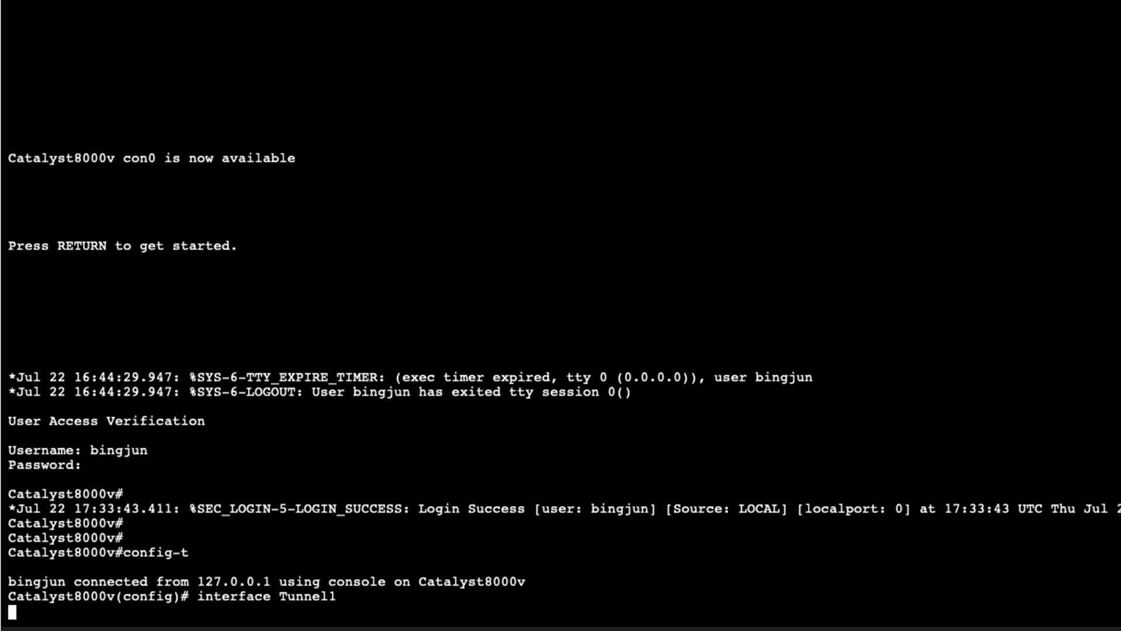
{"action": "type", "text": "ip unnumbered G"}
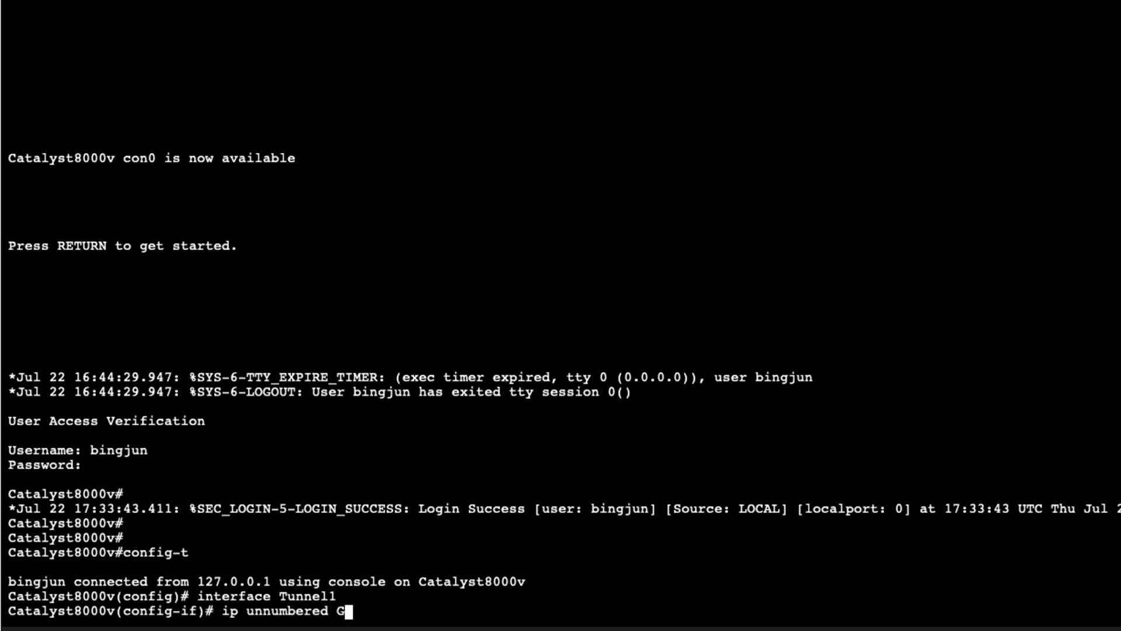
{"action": "type", "text": "igabitEthernet1"}
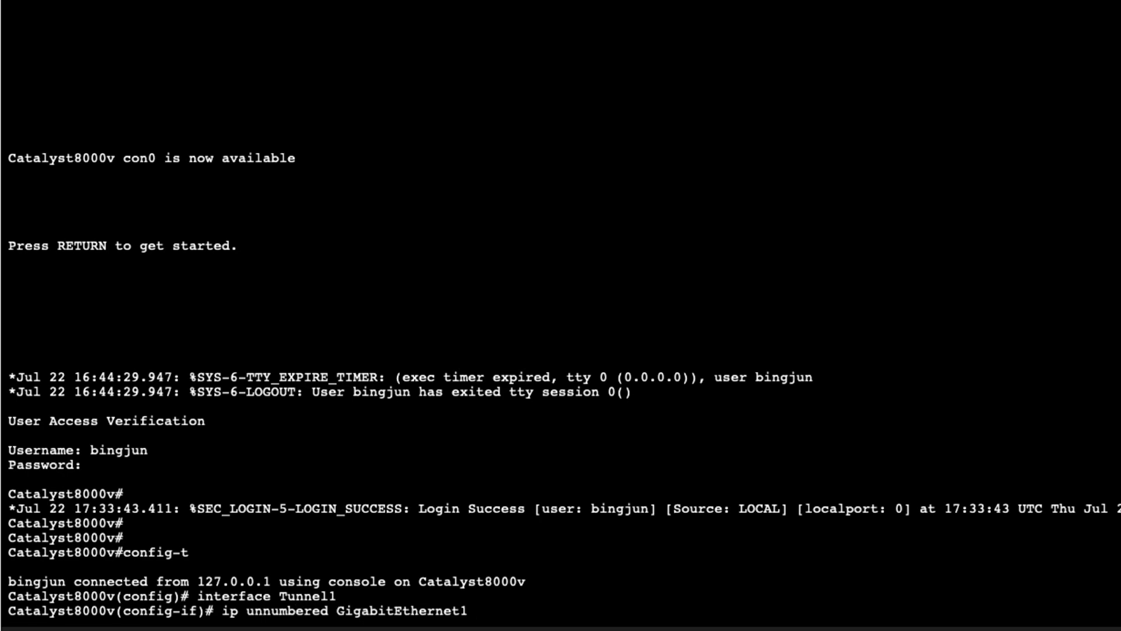
{"action": "key", "text": "Return"}
Set Tunnel1's tunnel source to GigabitEthernet1 and its tunnel mode to sdwan, then exit the interface configuration
{"action": "type", "text": "tunnel"}
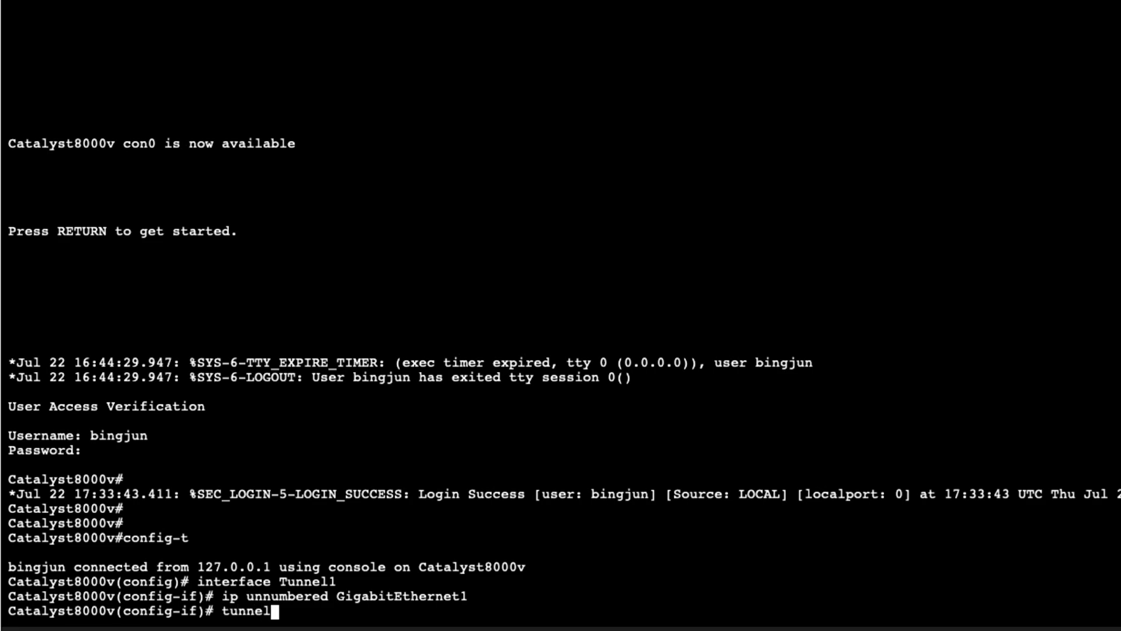
{"action": "type", "text": " source GigabitEthernet1"}
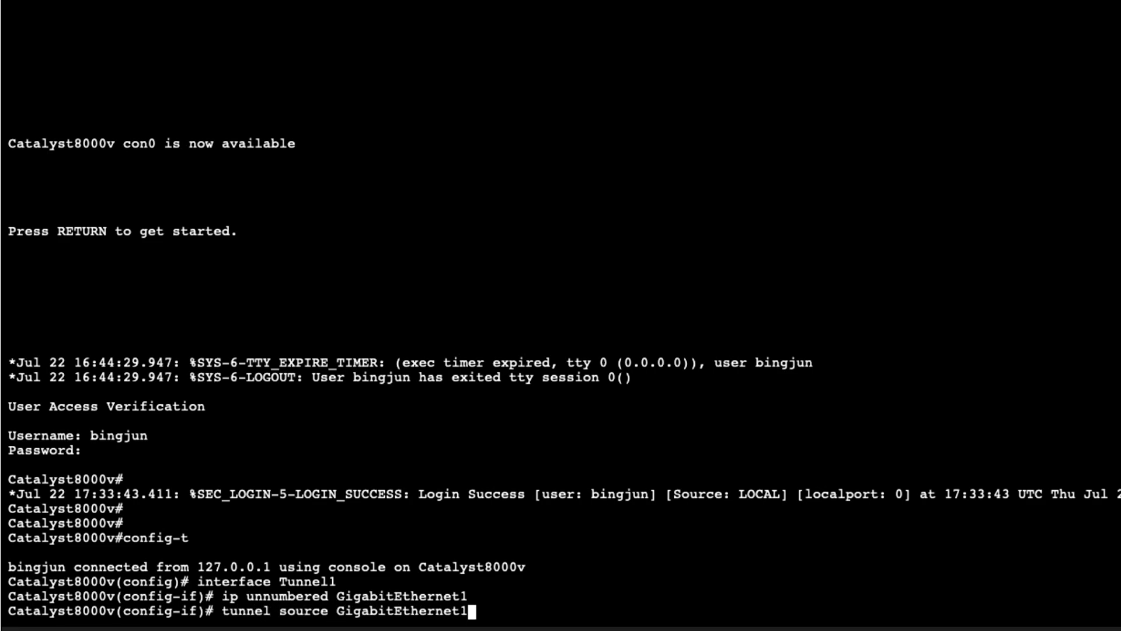
{"action": "key", "text": "Return"}
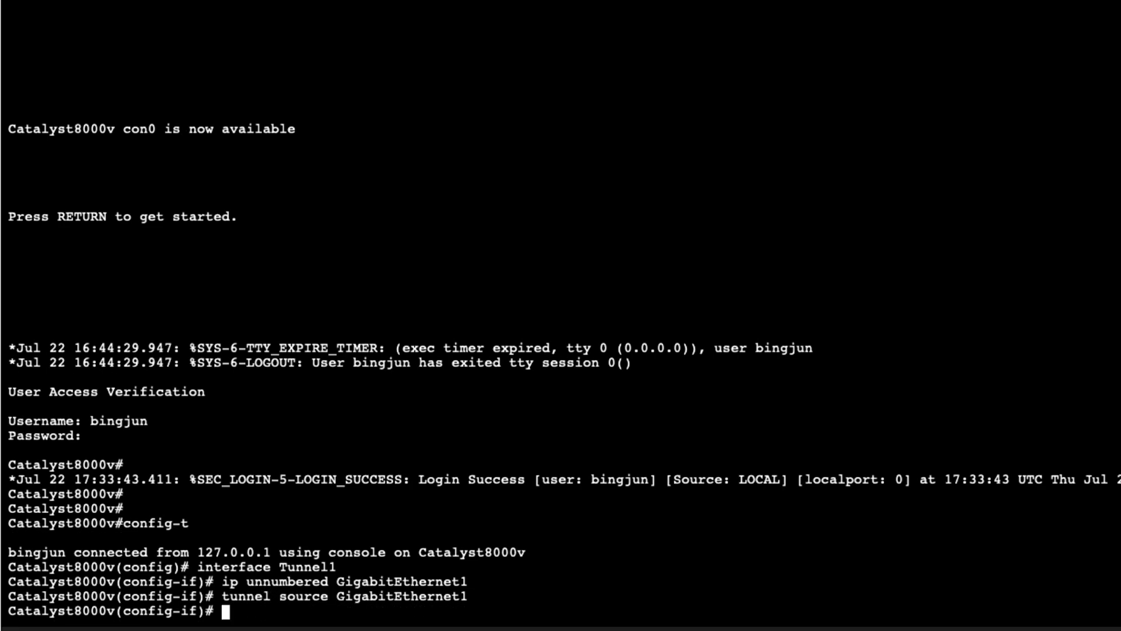
{"action": "type", "text": "tunnel mode sdwan"}
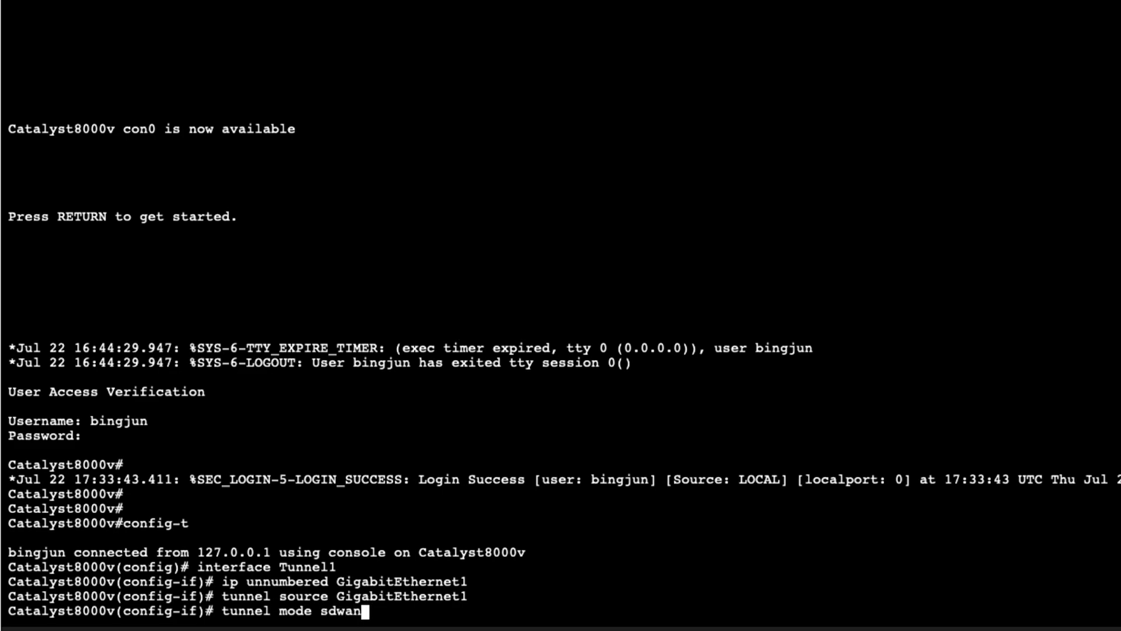
{"action": "key", "text": "Return"}
{"action": "type", "text": "exit"}
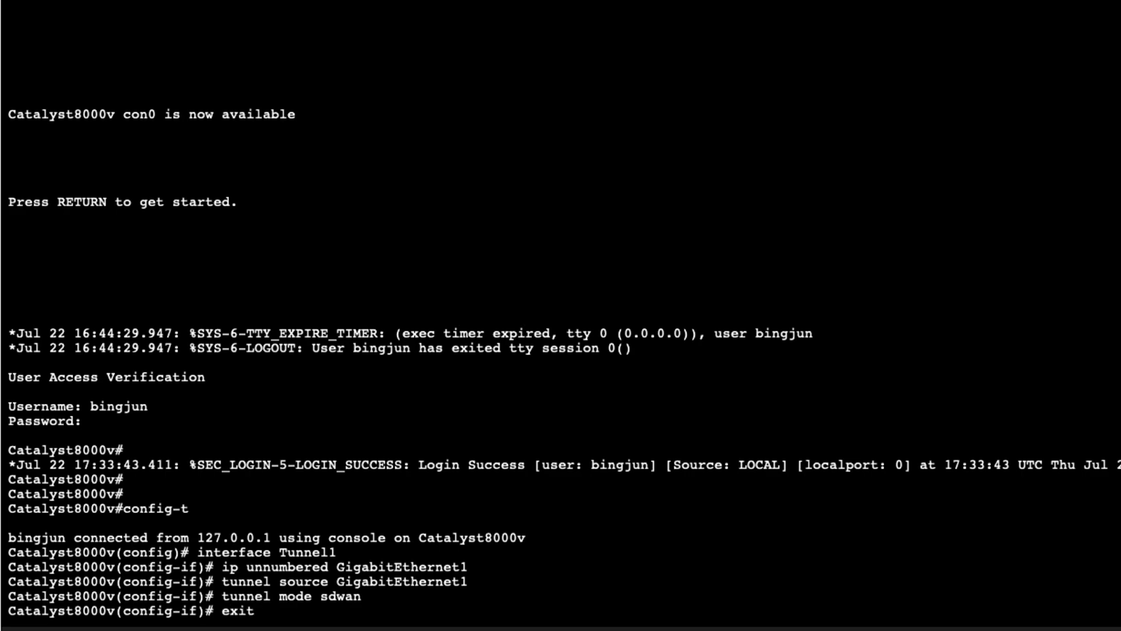
{"action": "key", "text": "Return"}
In the sdwan configuration, add a tunnel-interface to GigabitEthernet1 with encapsulation ipsec
{"action": "type", "text": "sdwan"}
{"action": "key", "text": "Return"}
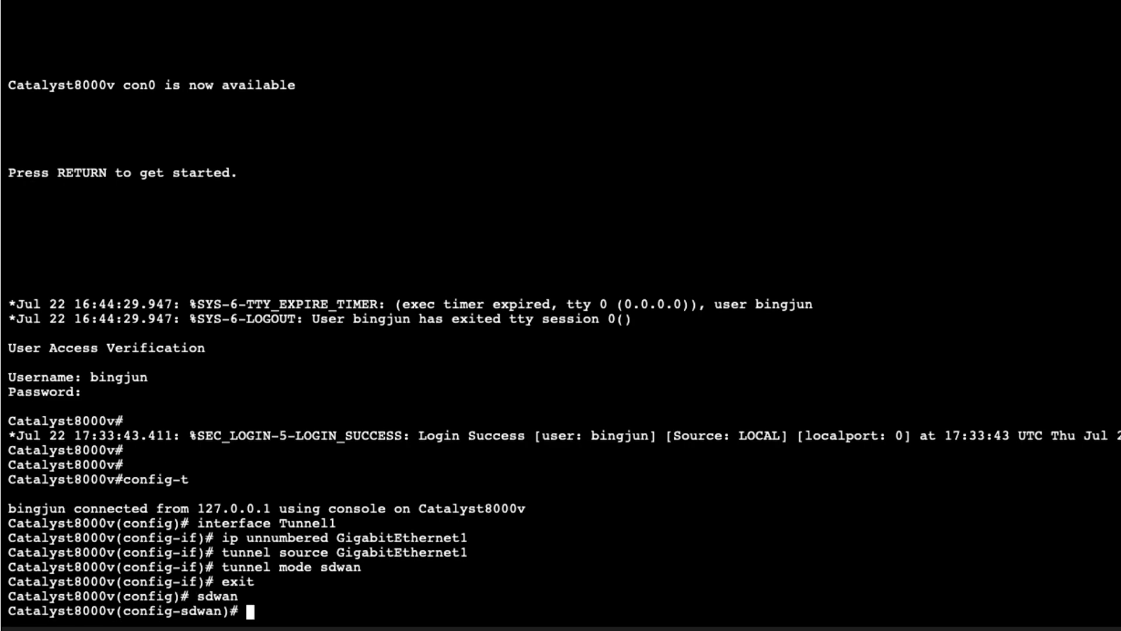
{"action": "type", "text": "interface"}
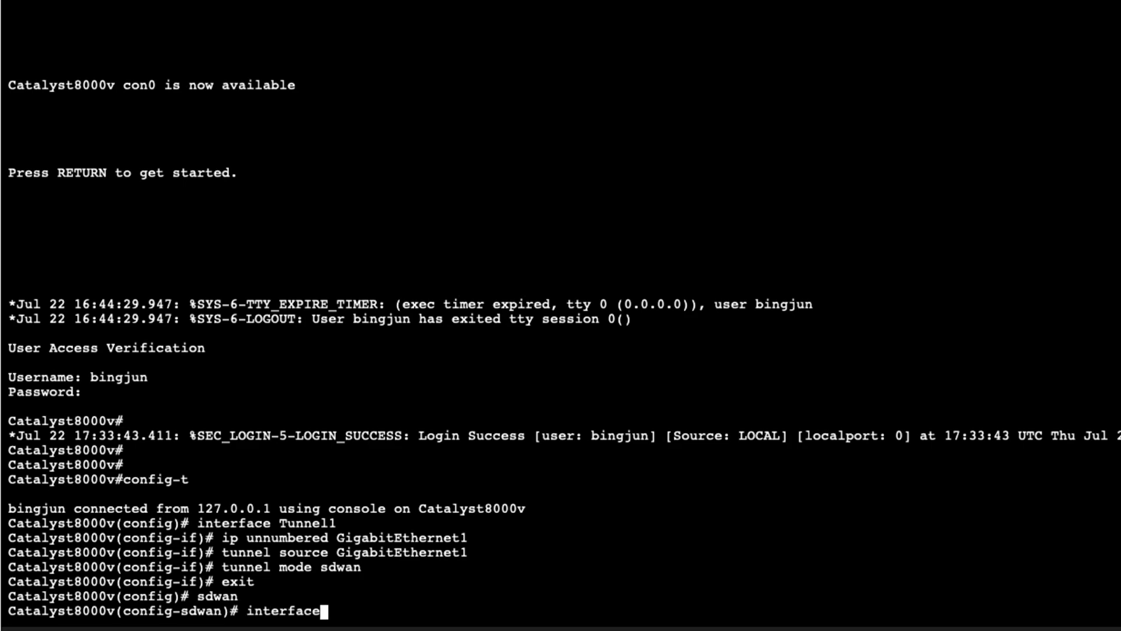
{"action": "type", "text": " GigabitEthernet1"}
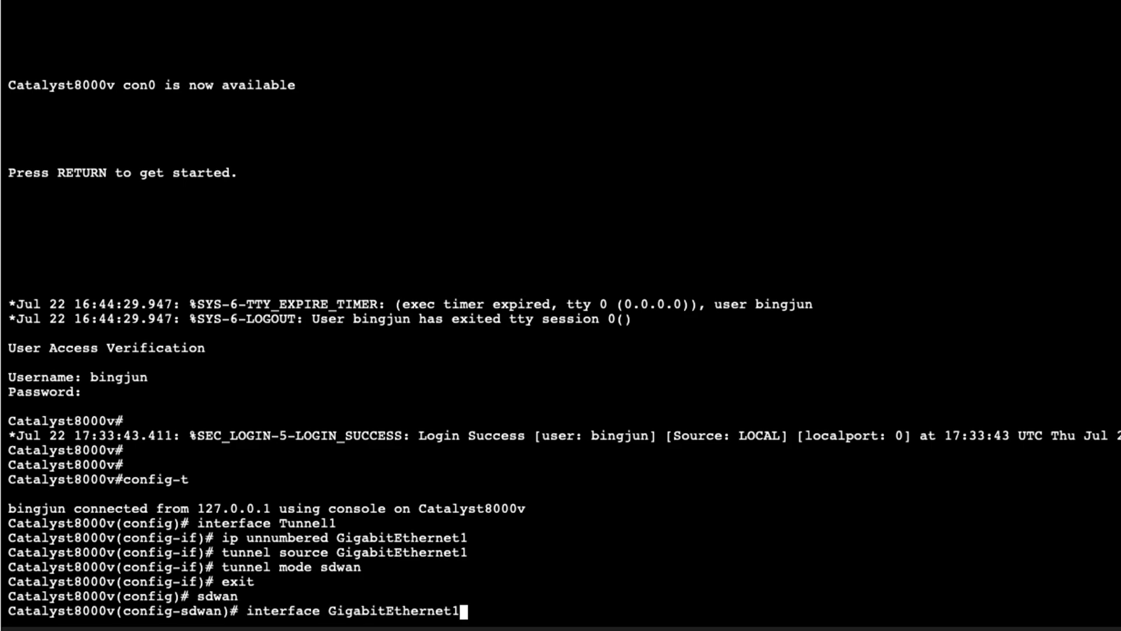
{"action": "key", "text": "Return"}
{"action": "type", "text": "tunnel-interface"}
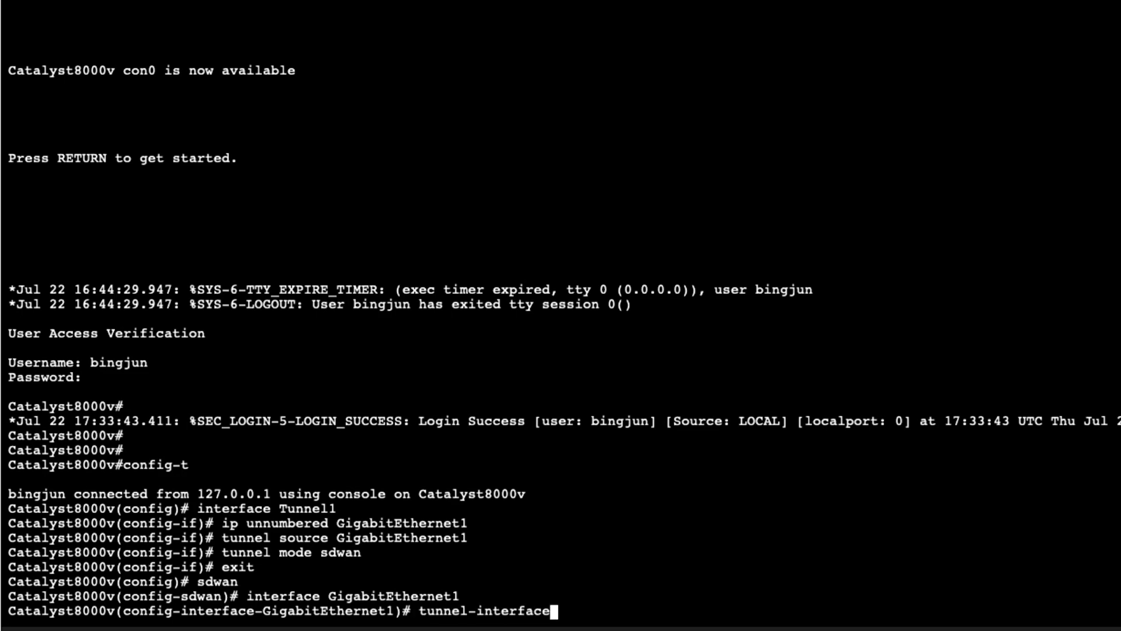
{"action": "key", "text": "Return"}
{"action": "type", "text": "encap"}
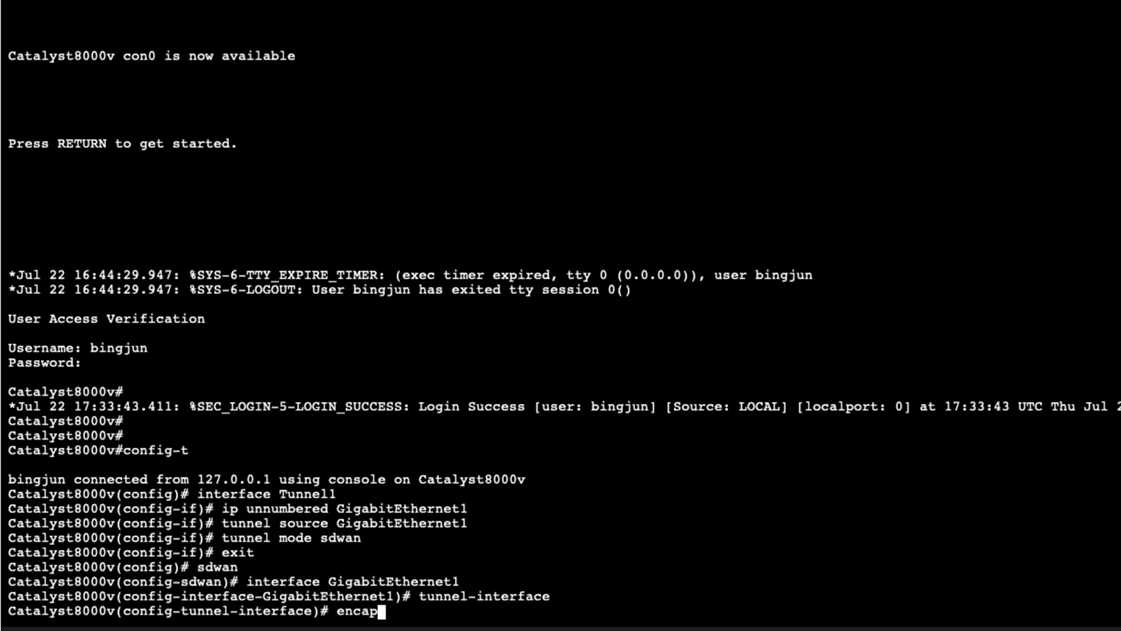
{"action": "type", "text": "sulation ipsec"}
{"action": "key", "text": "Return"}
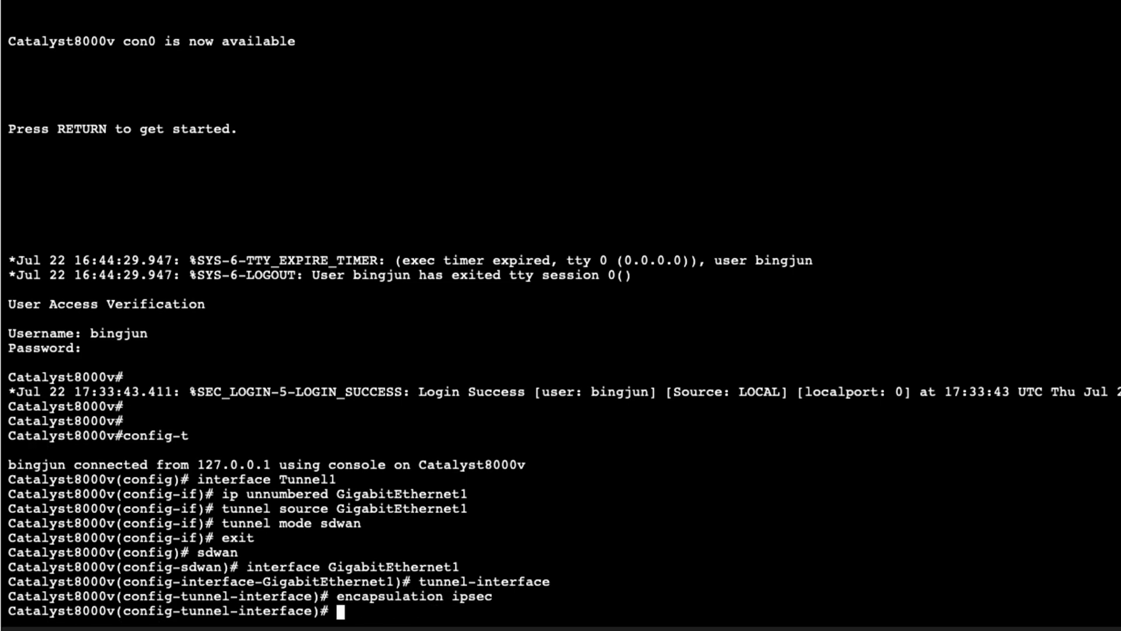
Set the GigabitEthernet1 tunnel interface to color private1 restrict and permit all services with allow-service all
{"action": "type", "text": "color pri"}
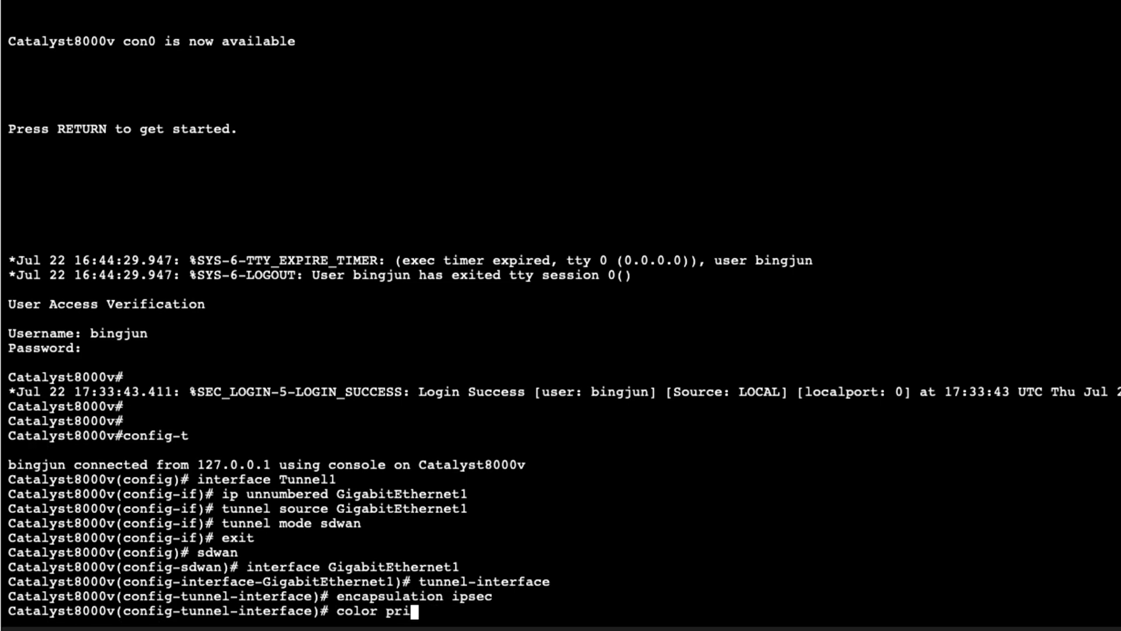
{"action": "type", "text": "vate1 restrict"}
{"action": "key", "text": "Return"}
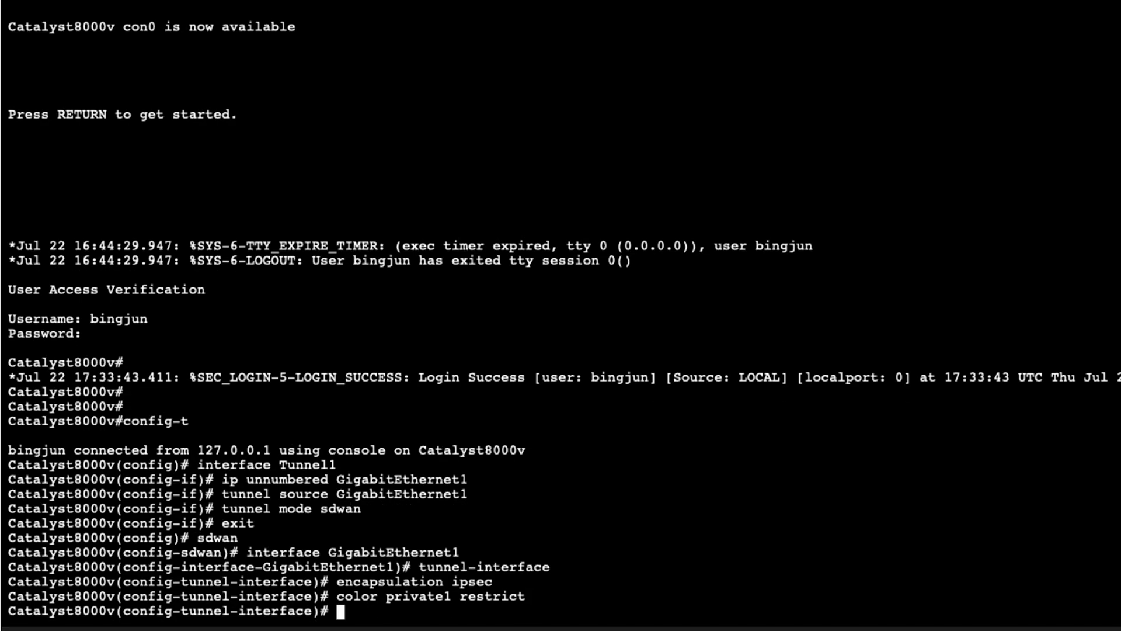
{"action": "type", "text": "allow-servic"}
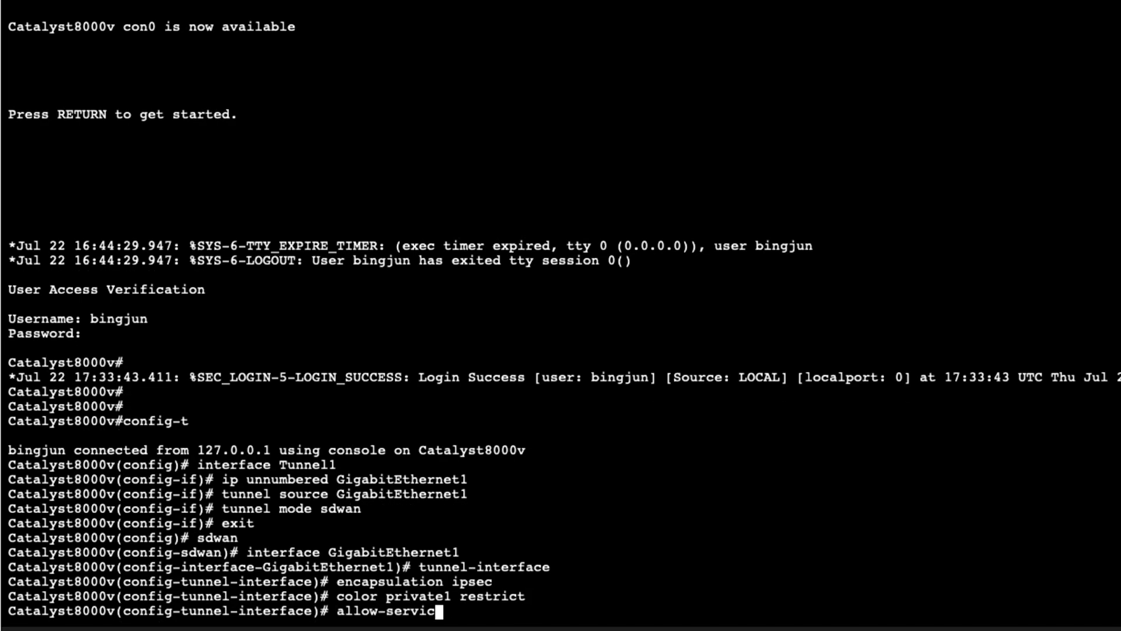
{"action": "type", "text": "e all"}
{"action": "key", "text": "Return"}
{"action": "type", "text": "exit"}
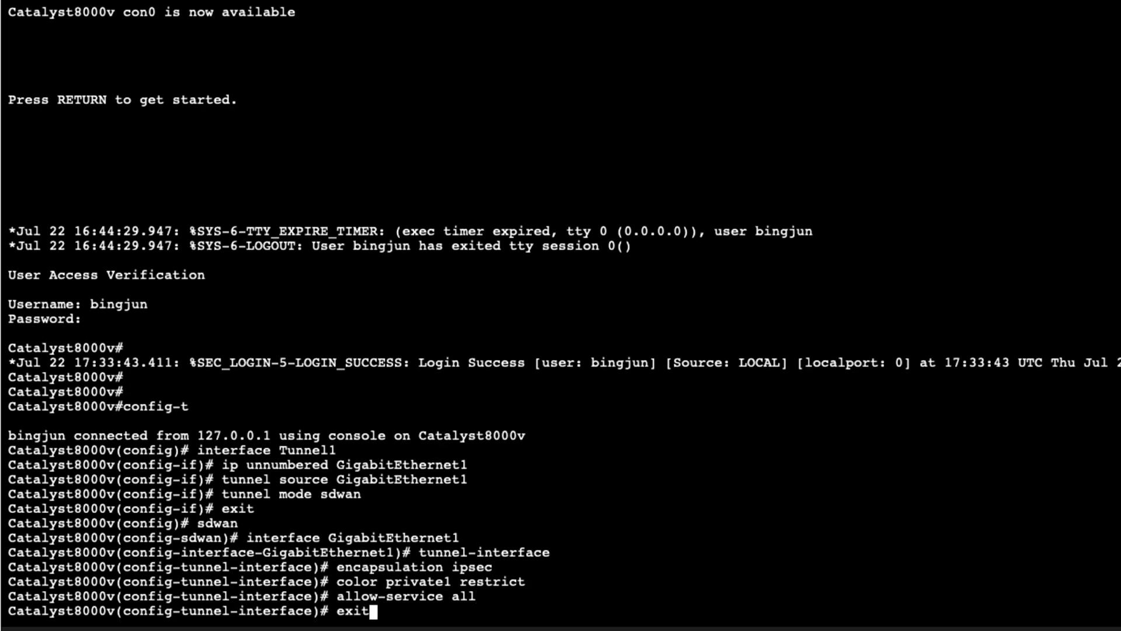
Exit the tunnel-interface and GigabitEthernet1 configuration levels and commit the SD-WAN configuration
{"action": "key", "text": "Return"}
{"action": "type", "text": "exit"}
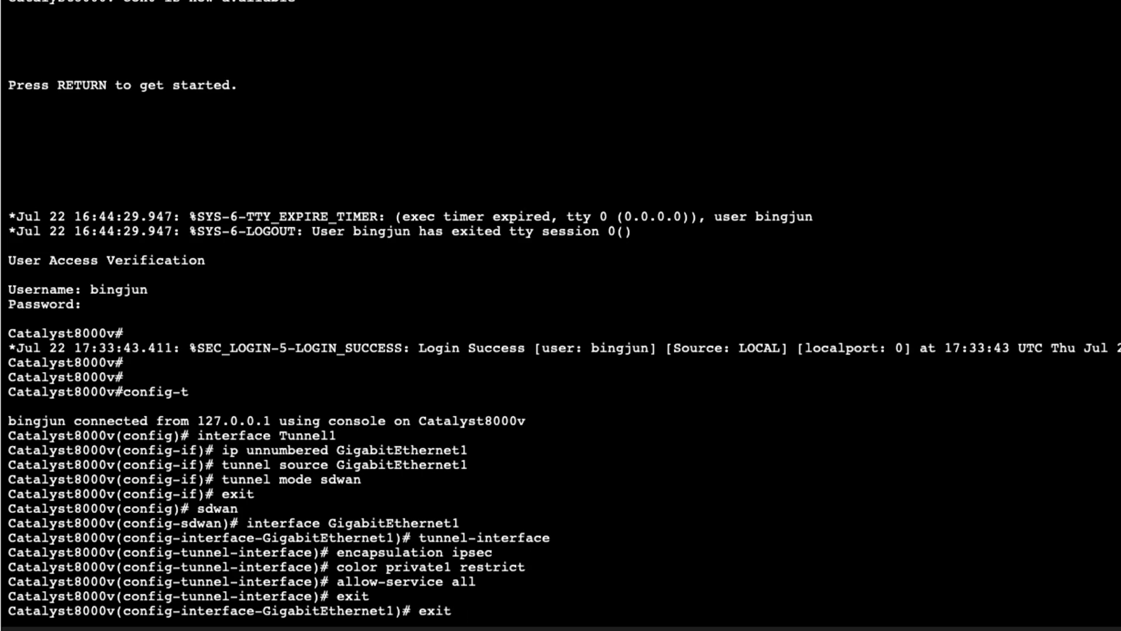
{"action": "key", "text": "Return"}
{"action": "type", "text": "commit"}
{"action": "key", "text": "Return"}
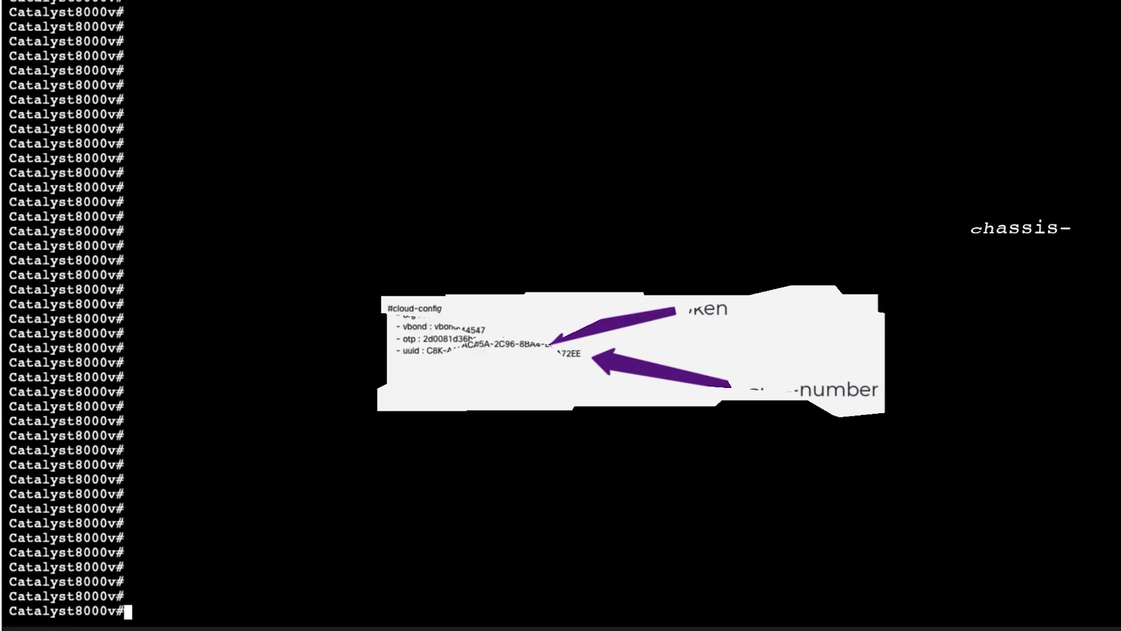
Run the router activation command with the chassis number and the one-time token from the cloud-config file
{"action": "key", "text": "ctrl+v"}
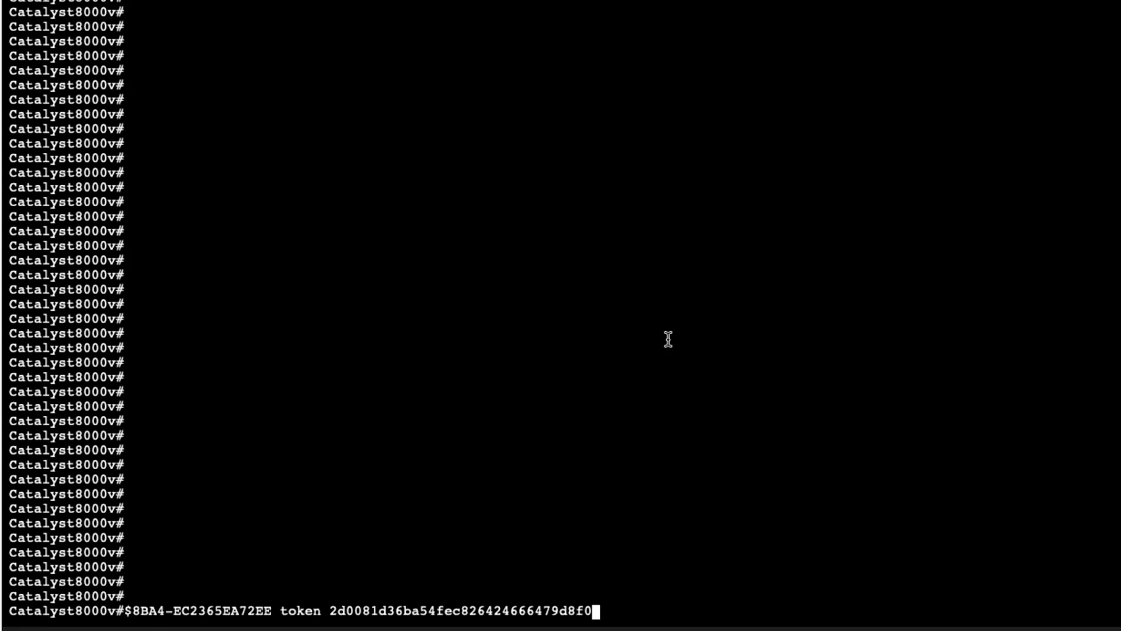
{"action": "key", "text": "Return"}
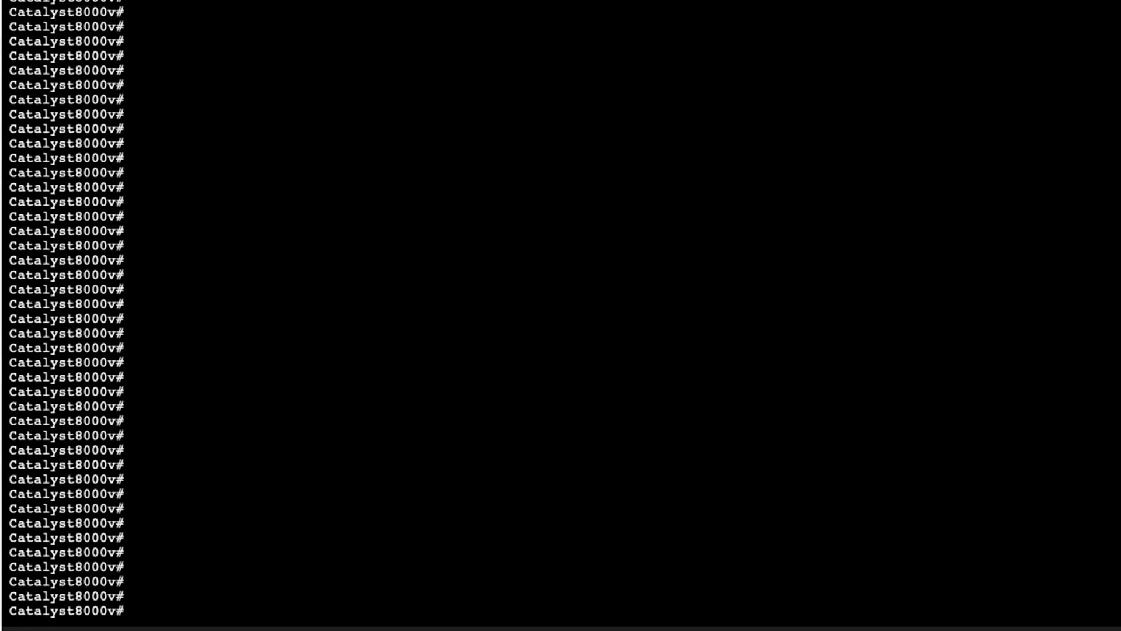
Check the router's controller sessions with sh sdwan control connections
{"action": "type", "text": "sh sdwan control connections"}
{"action": "key", "text": "Return"}
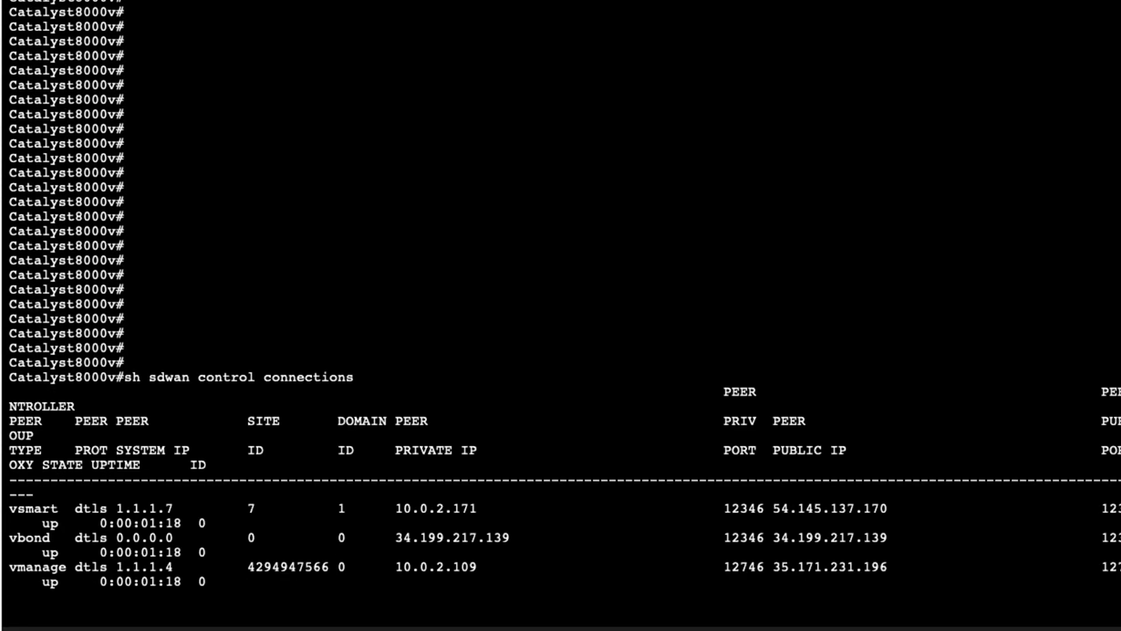
{"action": "key", "text": "Return"}
{"action": "key", "text": "Return"}
{"action": "key", "text": "Return"}
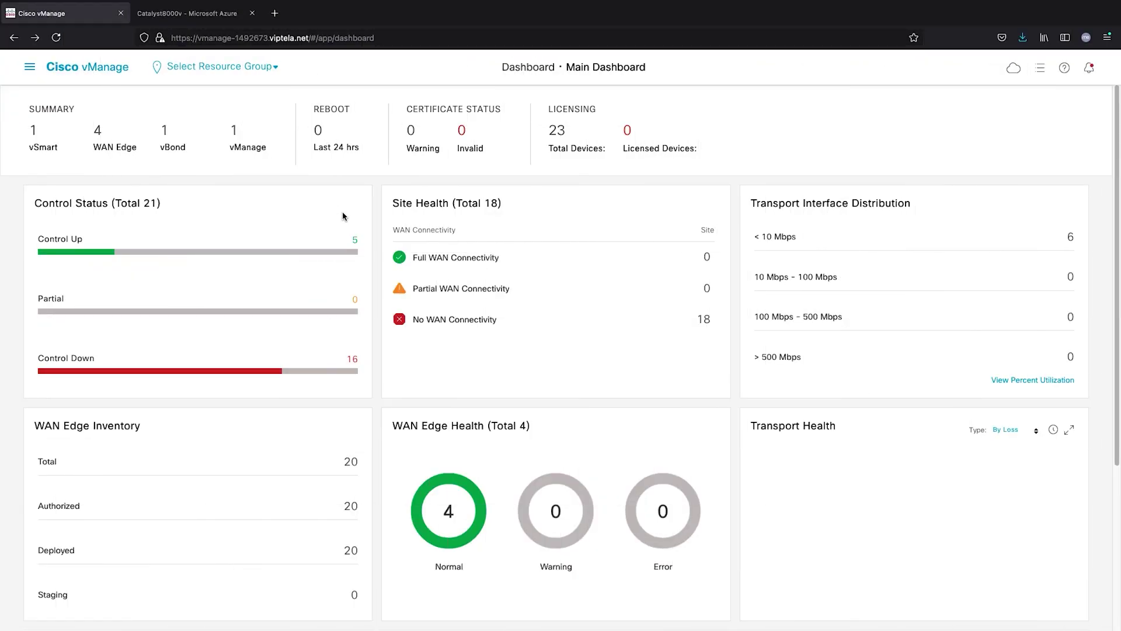
Switch to the Cisco vManage main dashboard and open the list of WAN Edge devices from the summary
{"action": "left_click", "coordinate": [100, 135]}
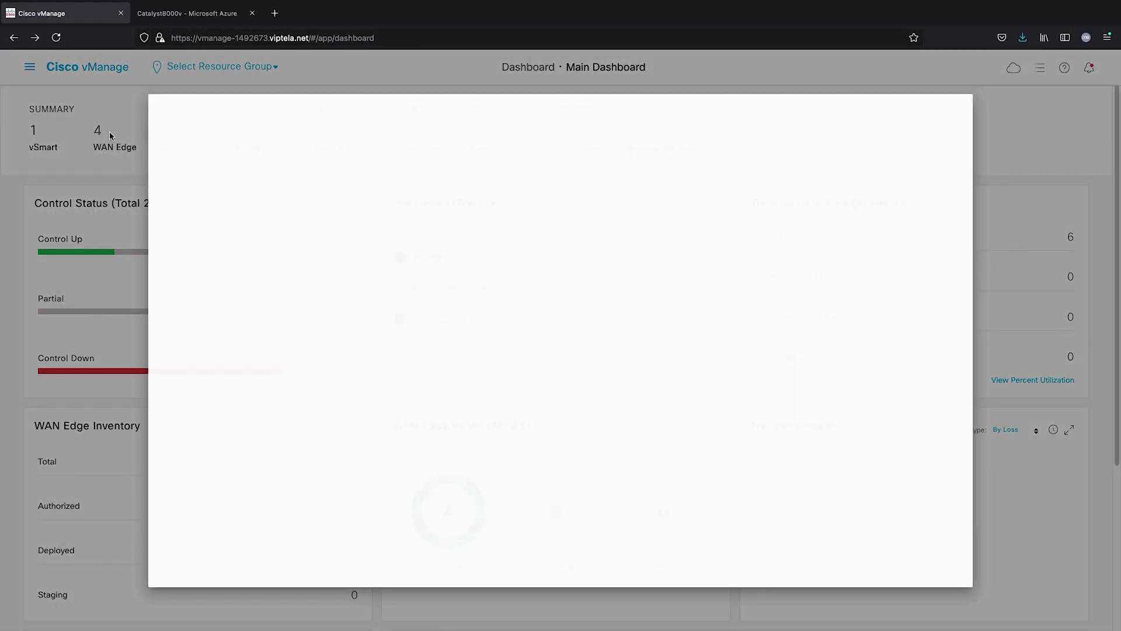